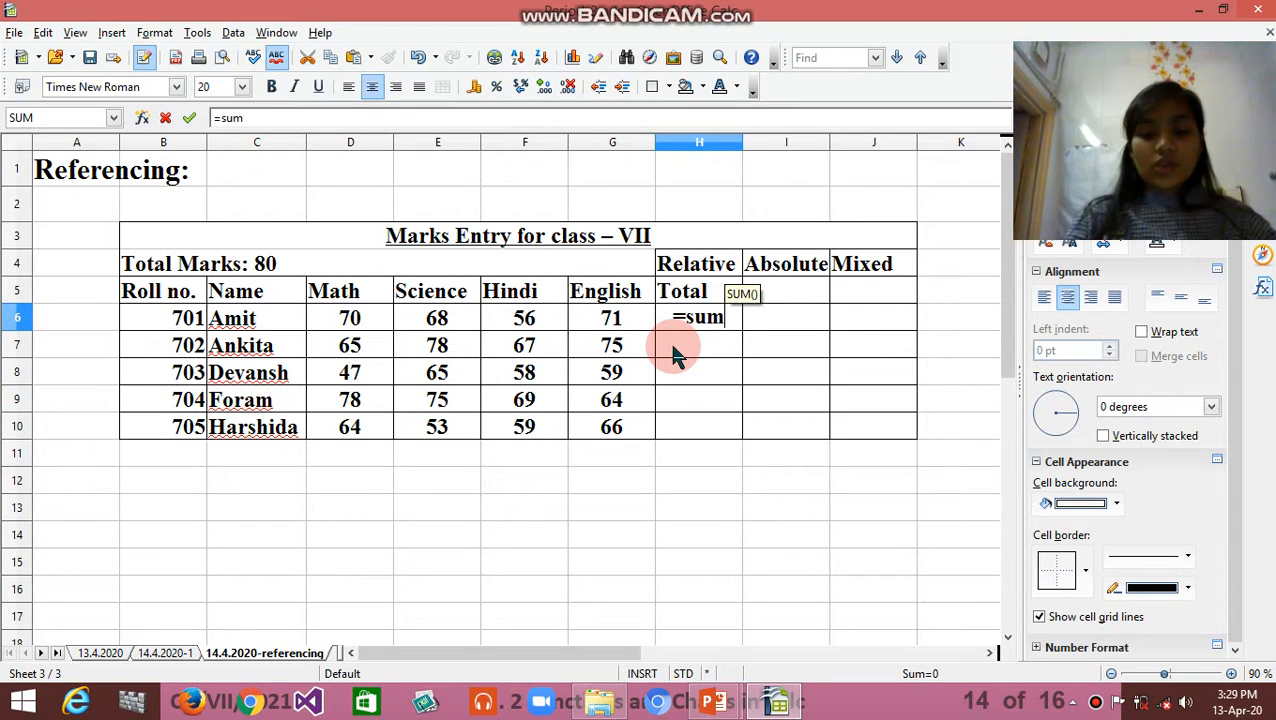
Complete the Relative total in H6 as =sum(d6:g6), adding the first student's four subject marks.
text(()
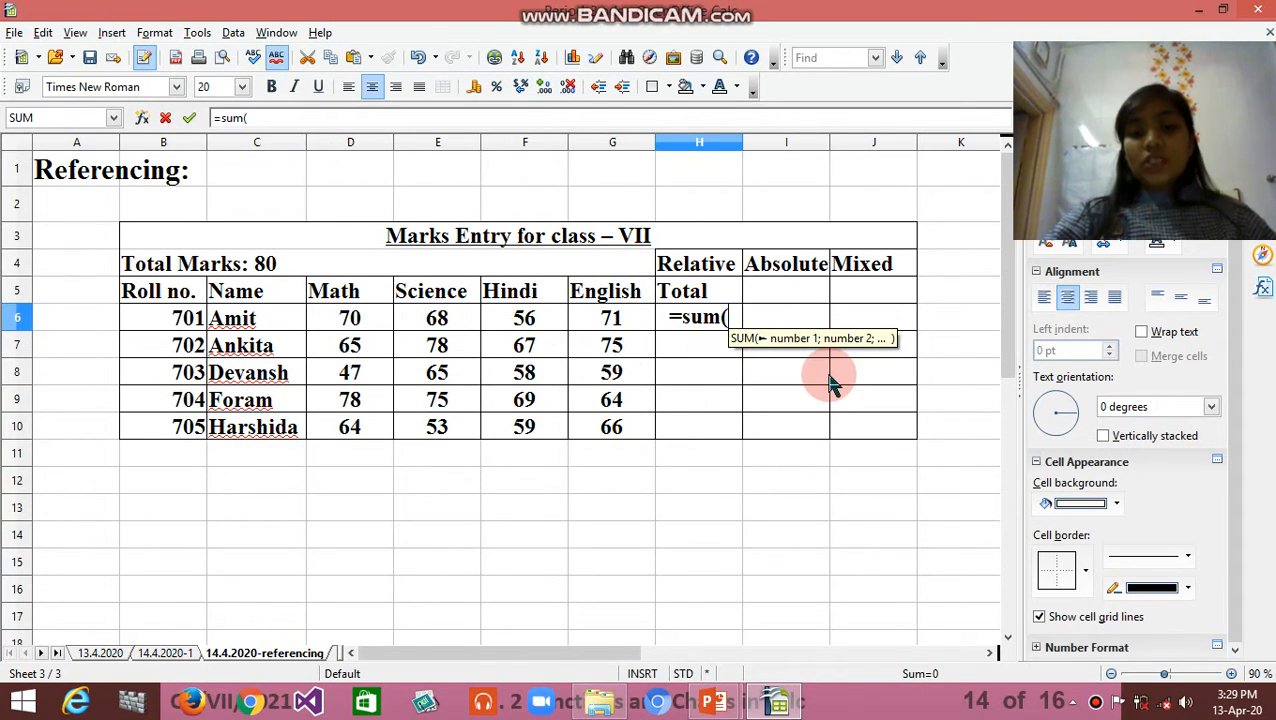
text(d6)
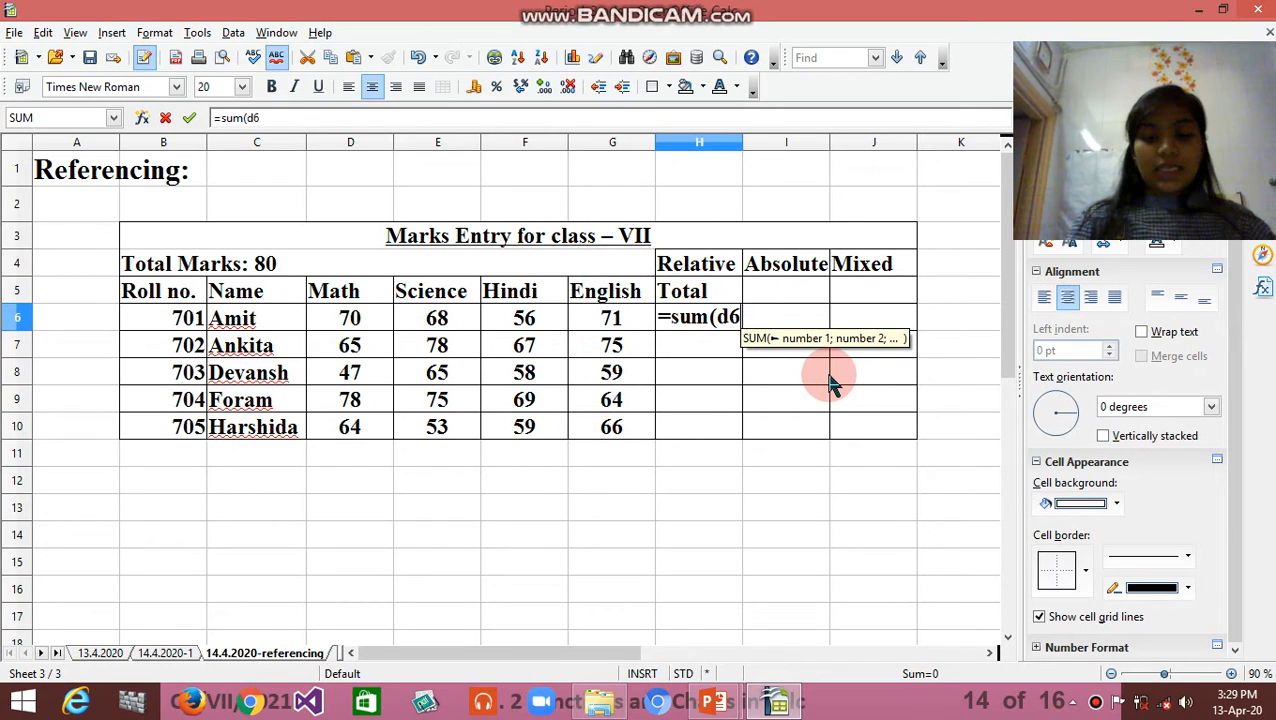
text(:g6)
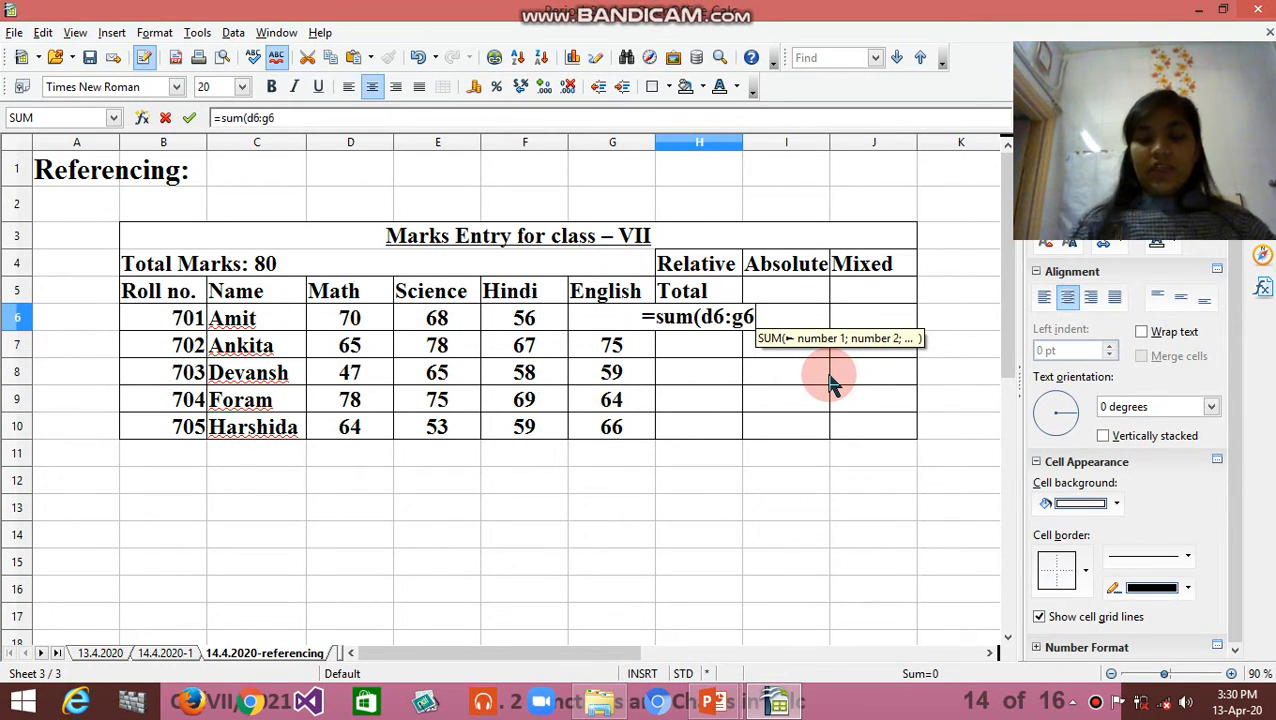
text())
key(Tab)
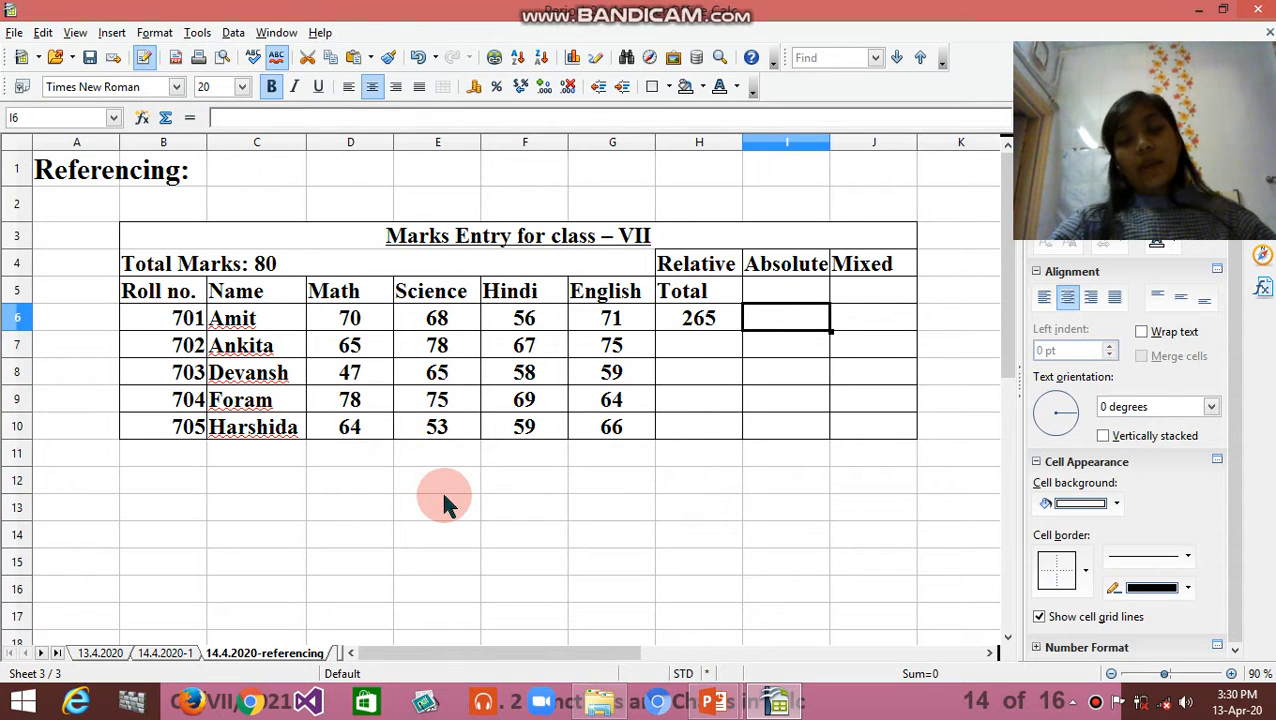
Copy the relative SUM formula from H6 down into H7 for roll no. 702.
click(707, 318)
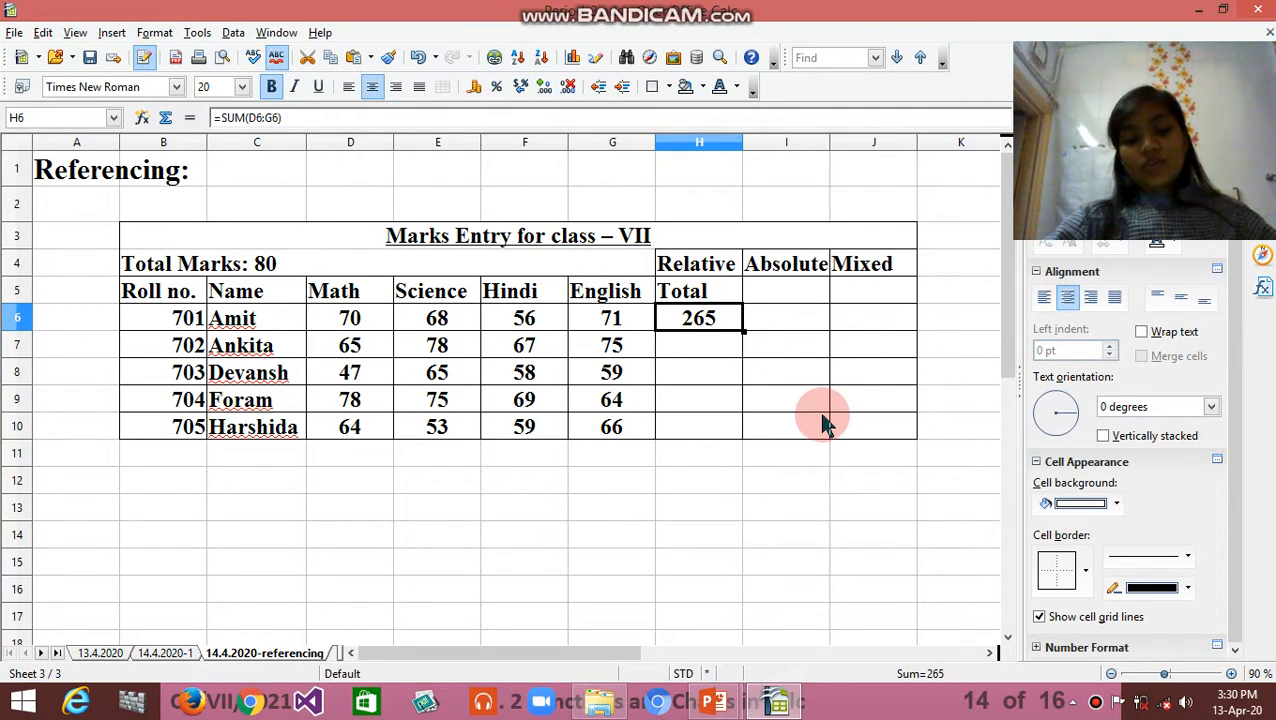
click(709, 343)
text(285)
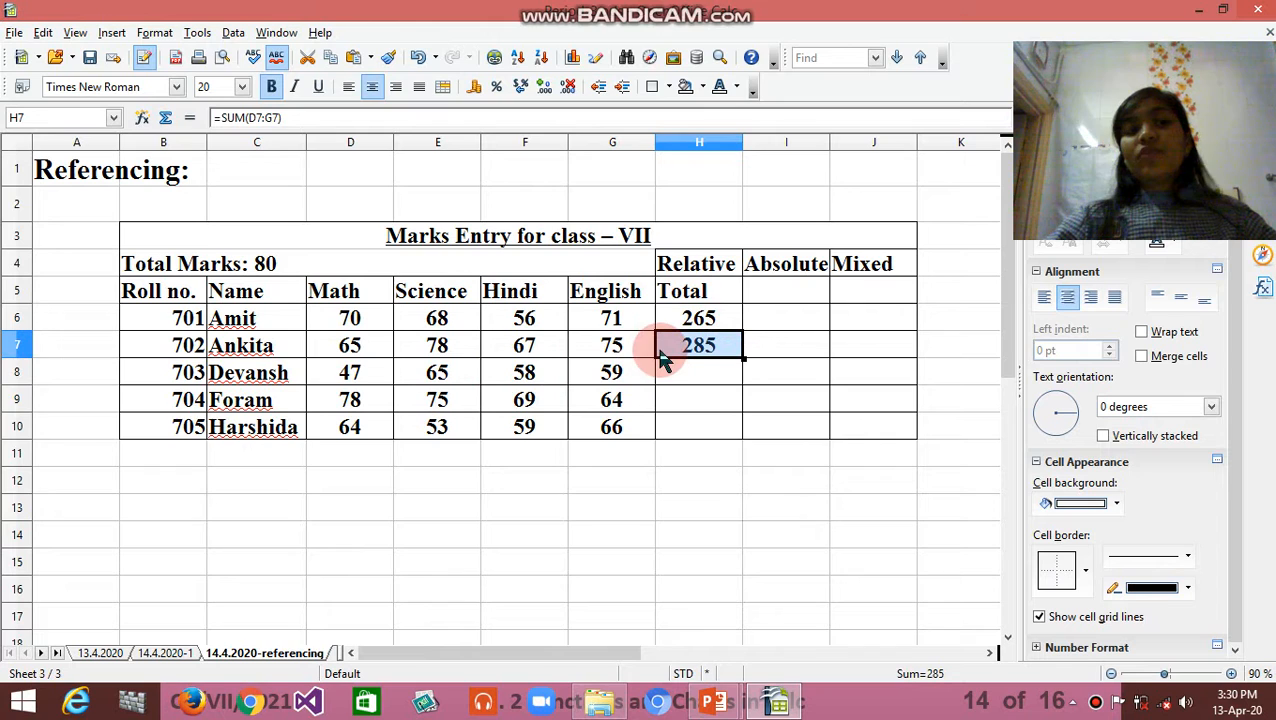
Fill the relative SUM formula from H7 down to H10 and inspect how the references change in the copied formulas.
click(697, 318)
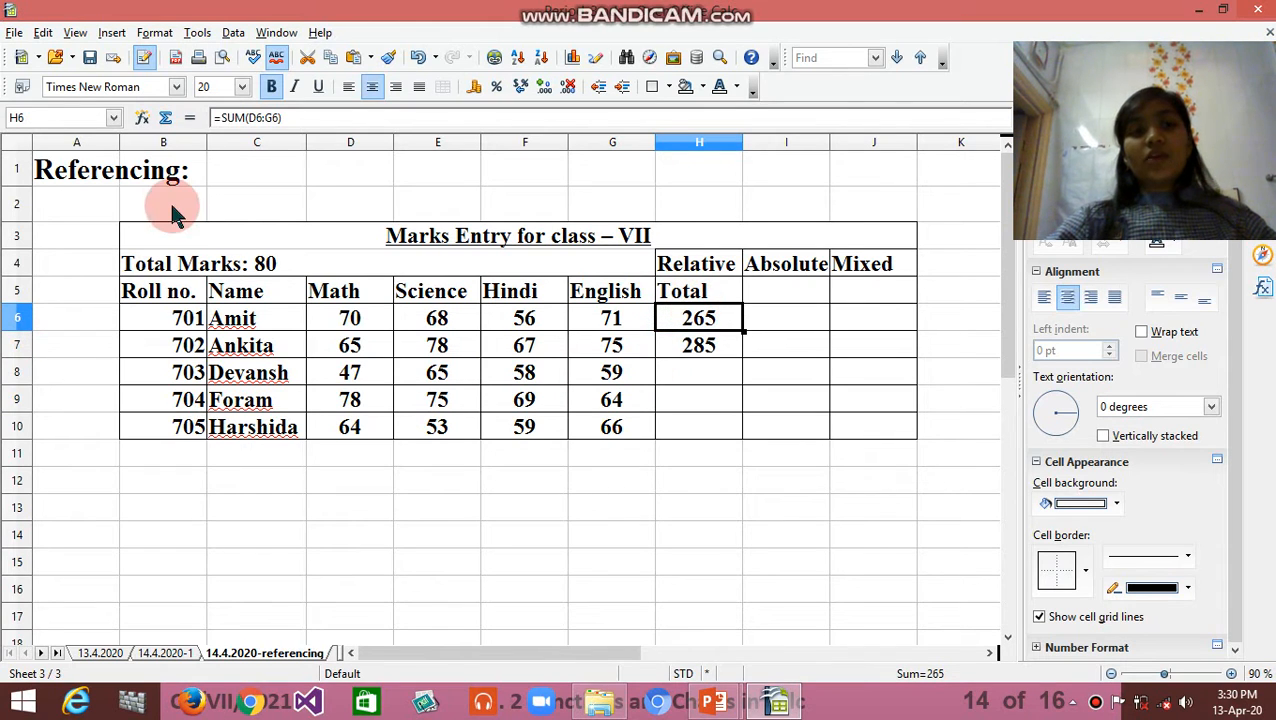
click(280, 124)
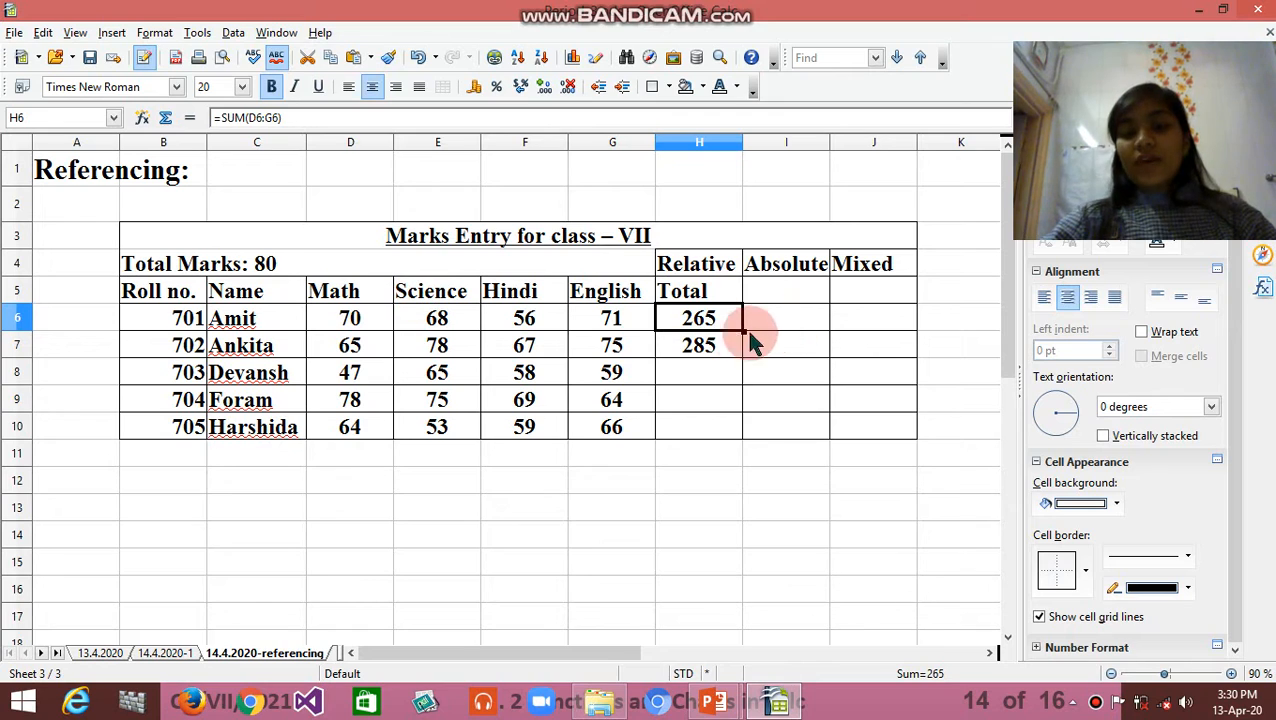
click(712, 345)
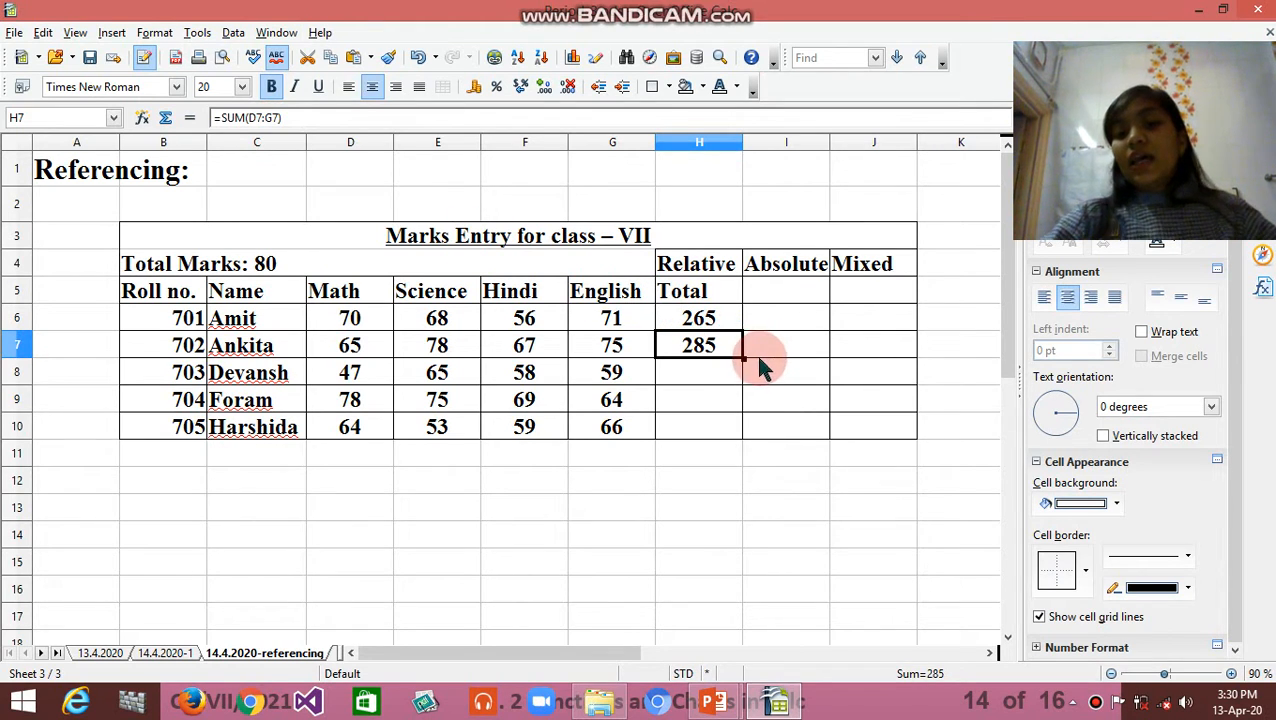
drag(744, 357, 757, 440)
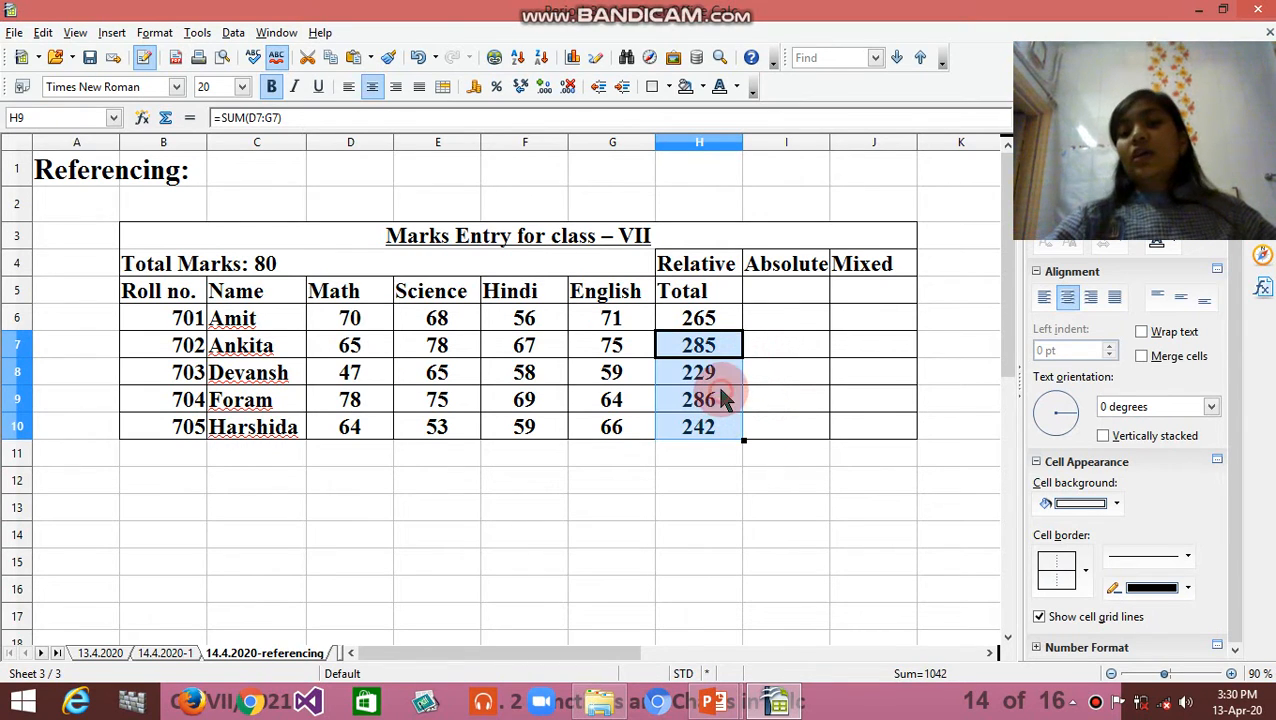
click(722, 398)
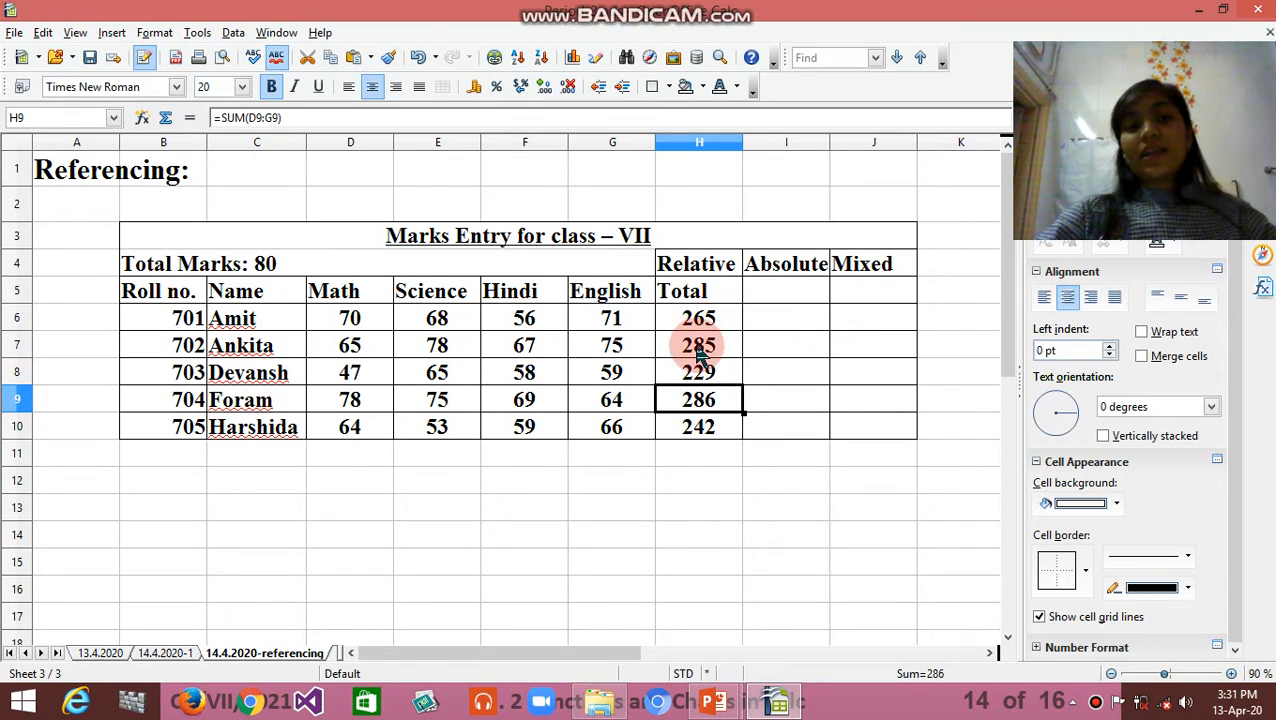
click(699, 350)
click(697, 378)
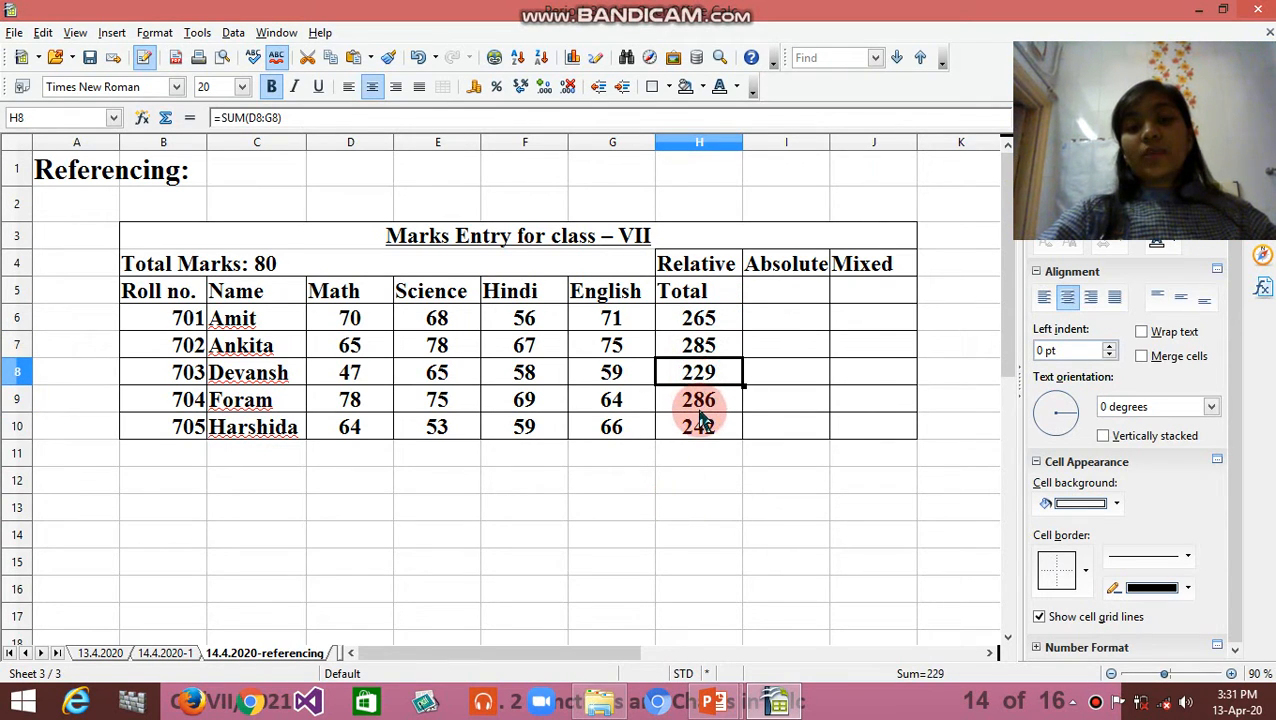
click(700, 405)
Enter a $ sign in I5 beneath the Absolute heading.
click(779, 292)
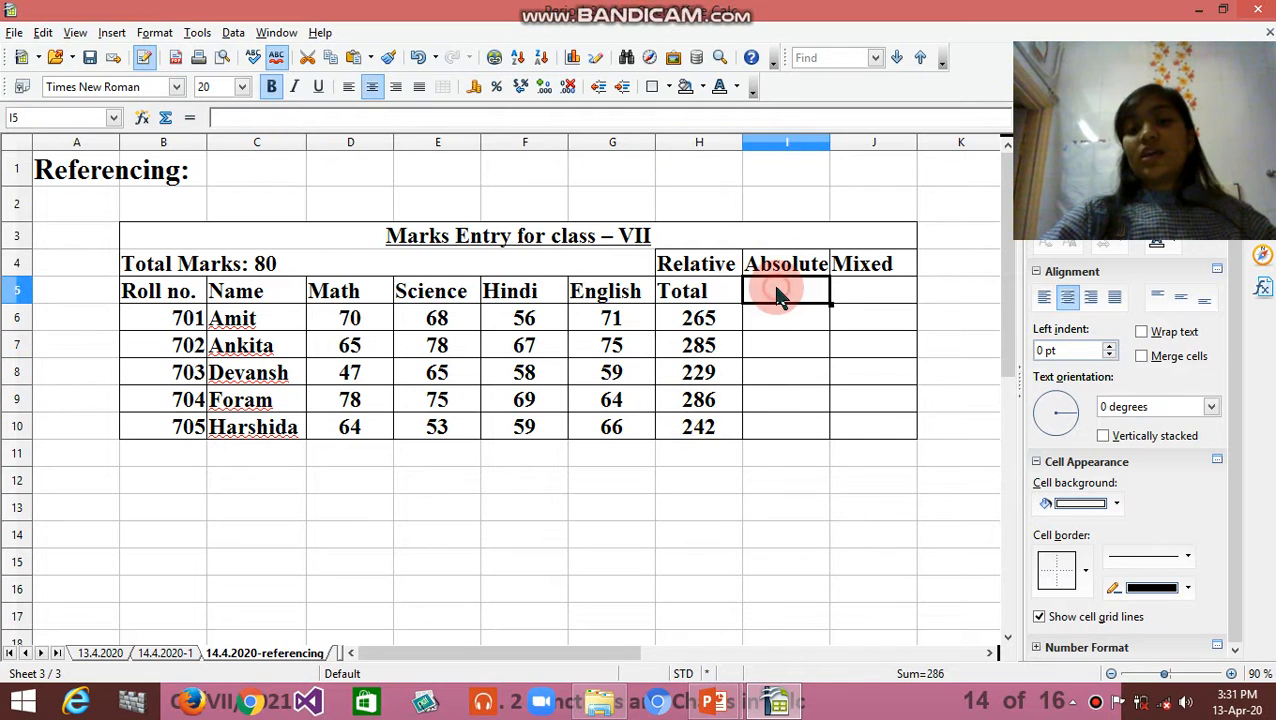
click(765, 316)
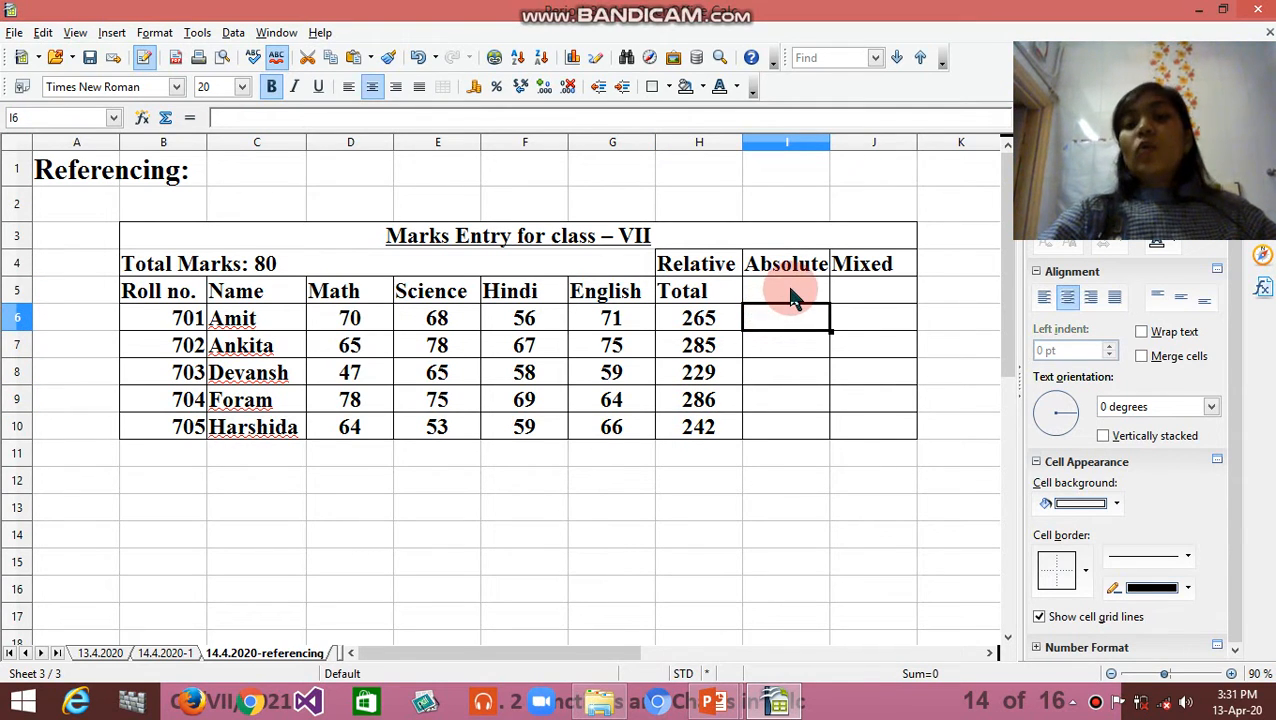
click(790, 298)
text($)
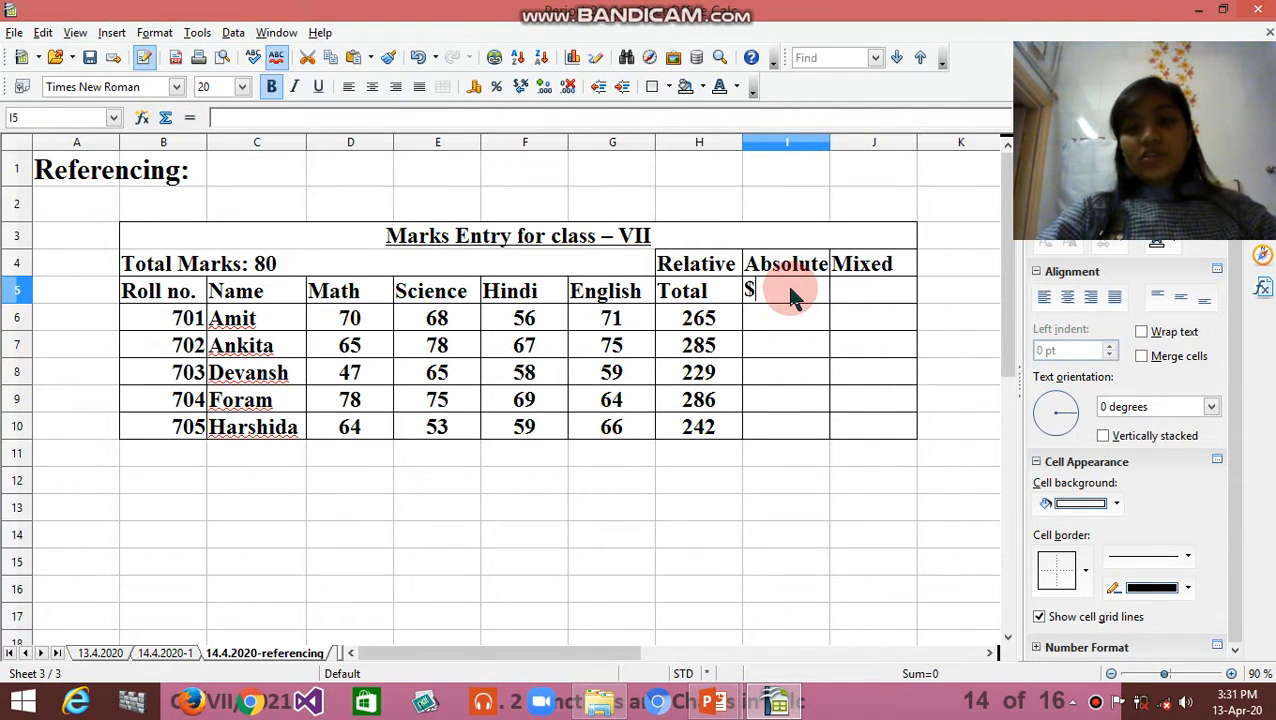
click(815, 372)
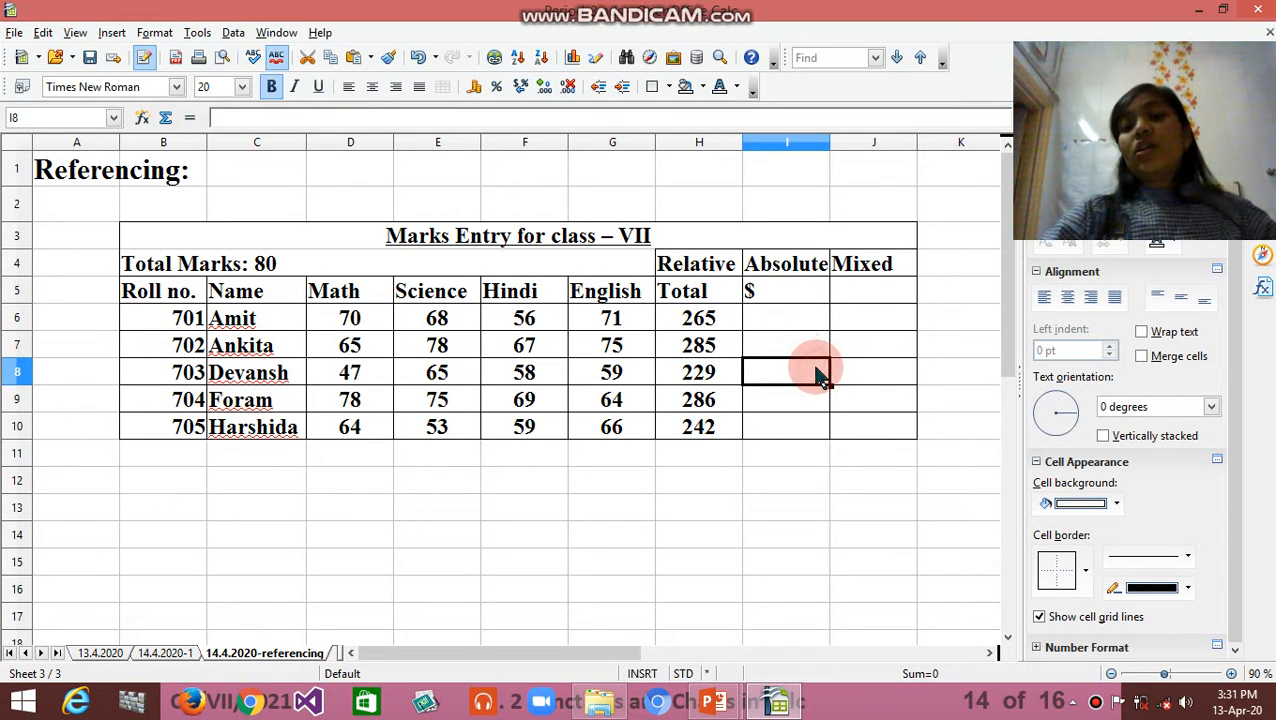
Enter the absolute-reference formula =sum($d$6:$g$6) in I6.
click(778, 320)
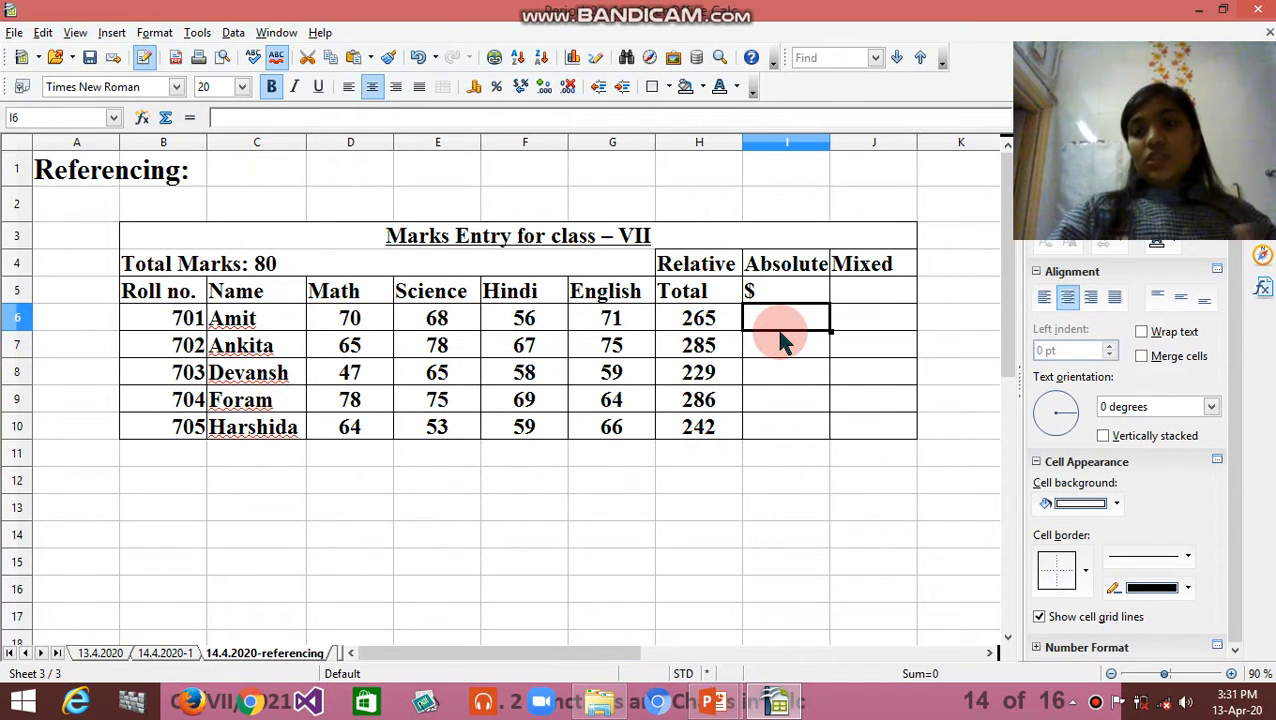
text(=)
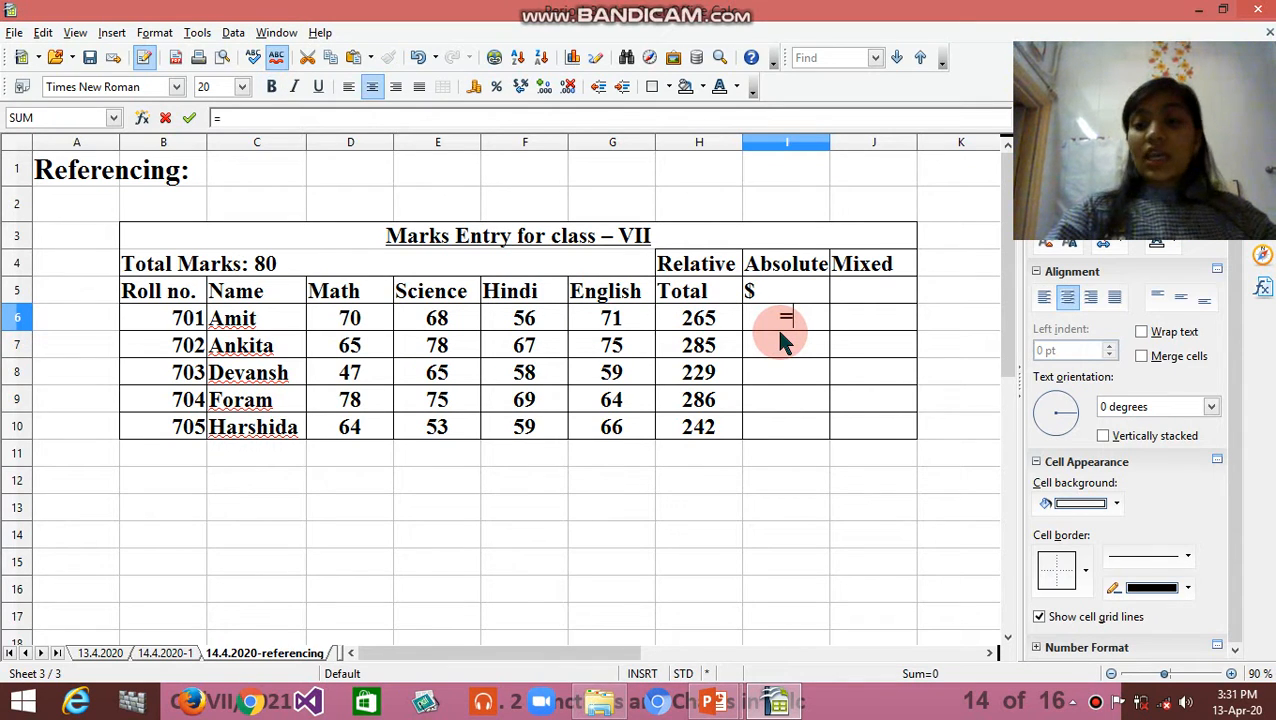
text(sum()
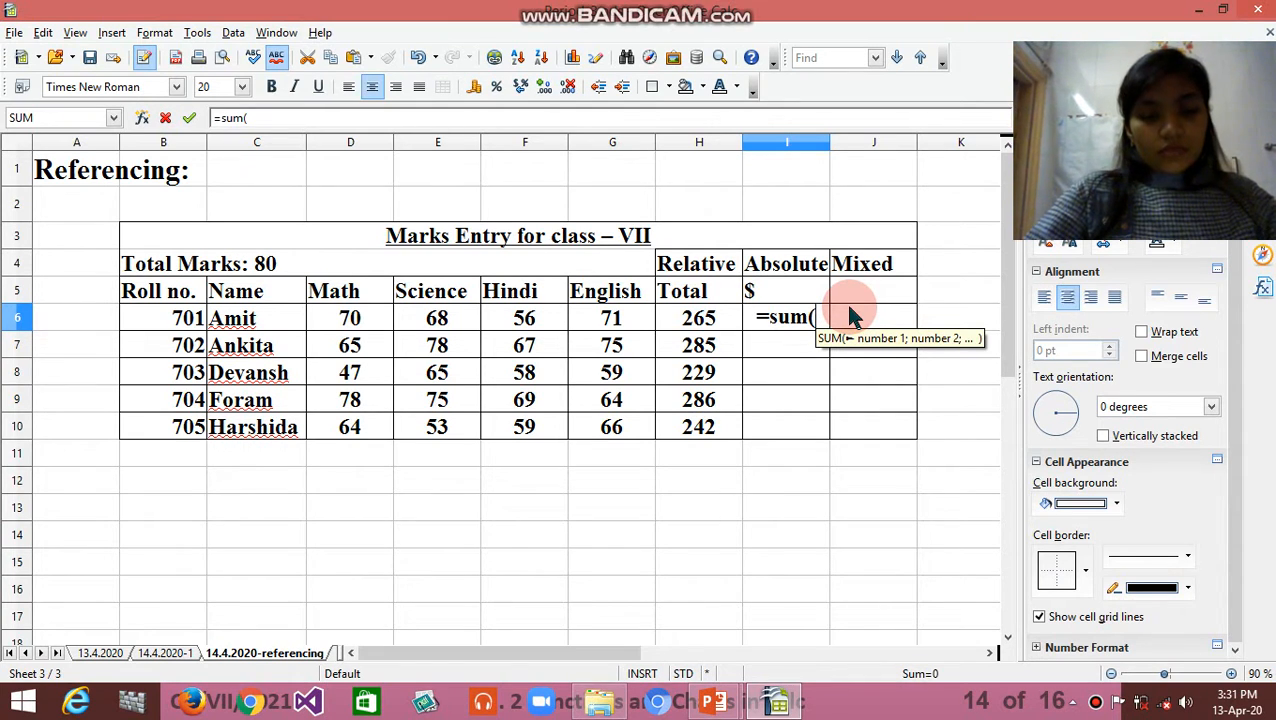
text($)
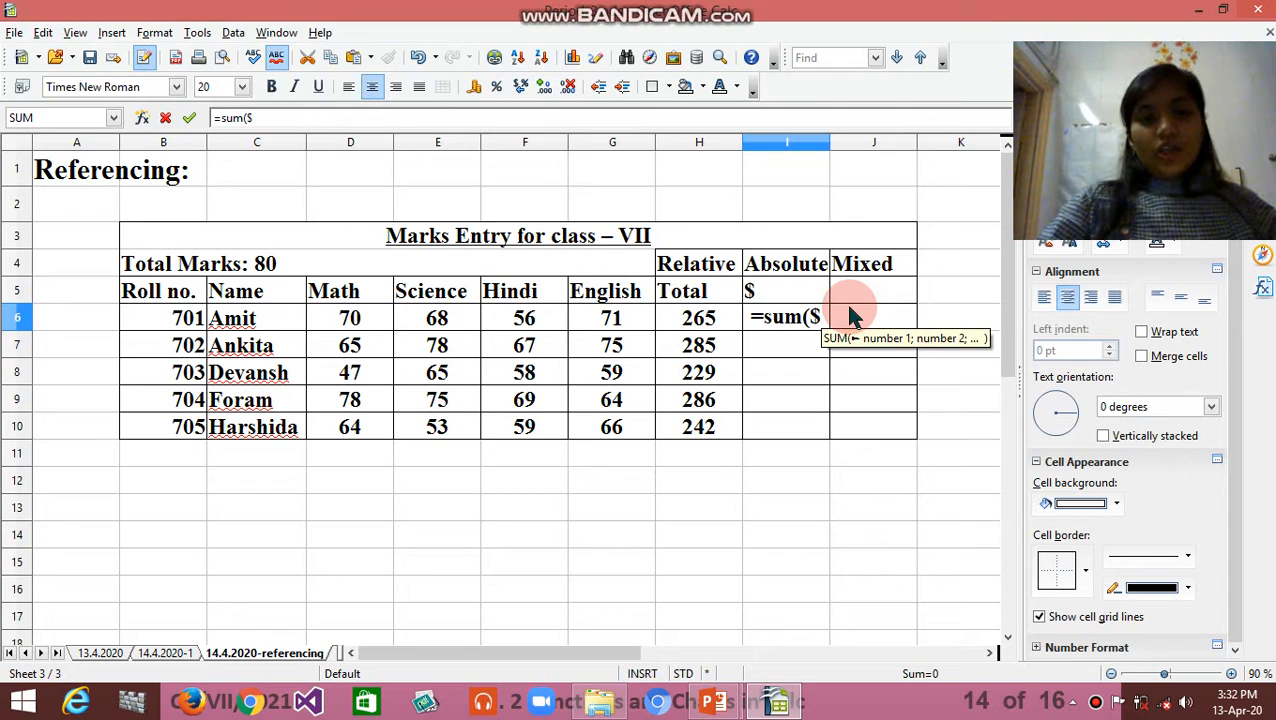
text(d)
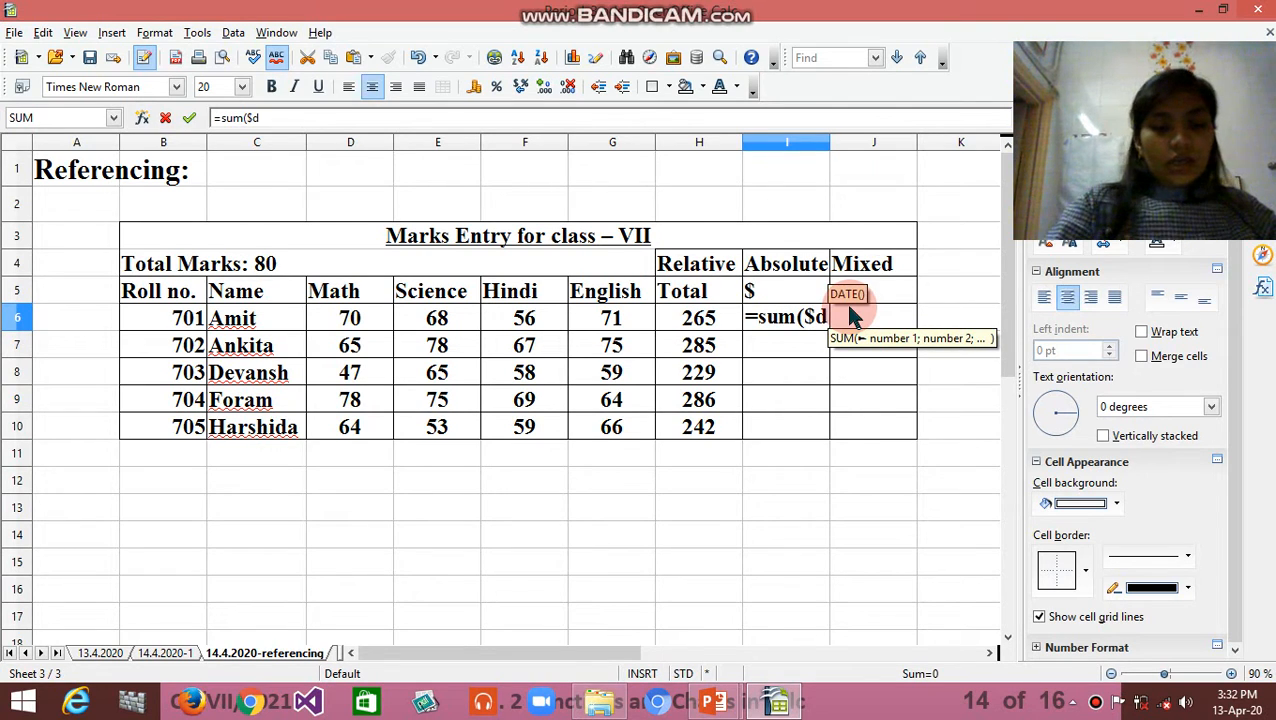
text($)
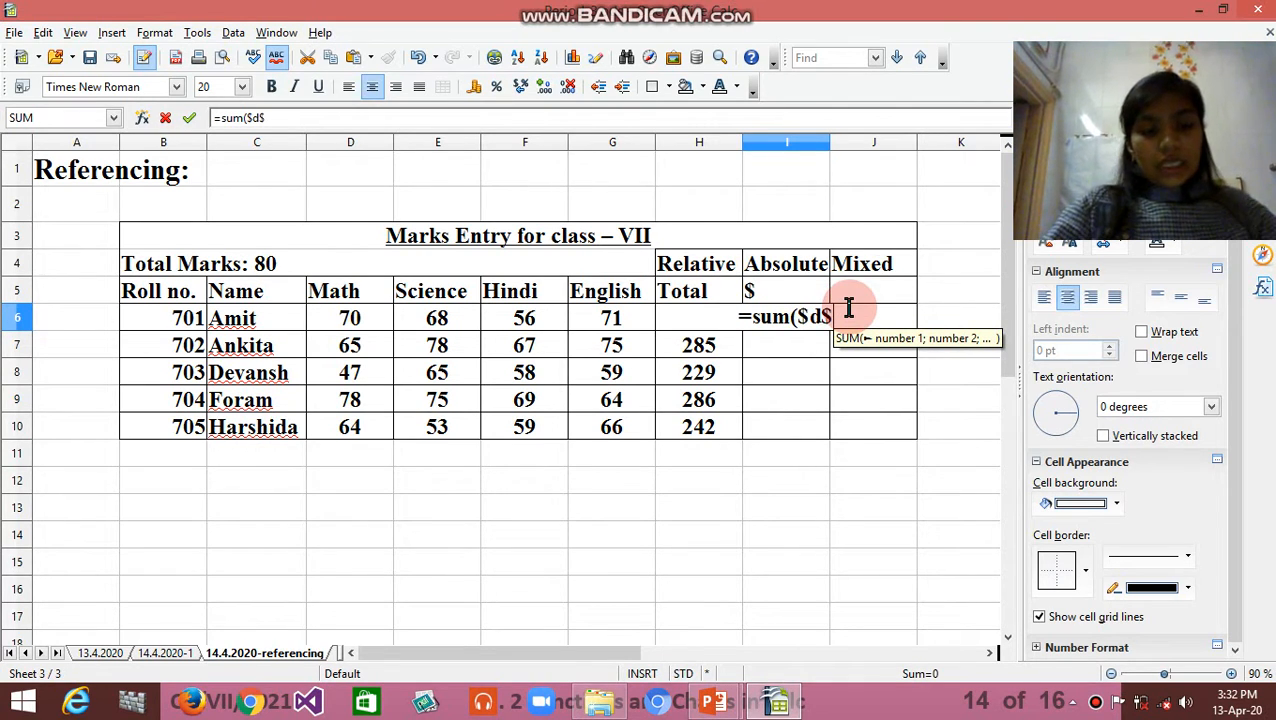
text(6)
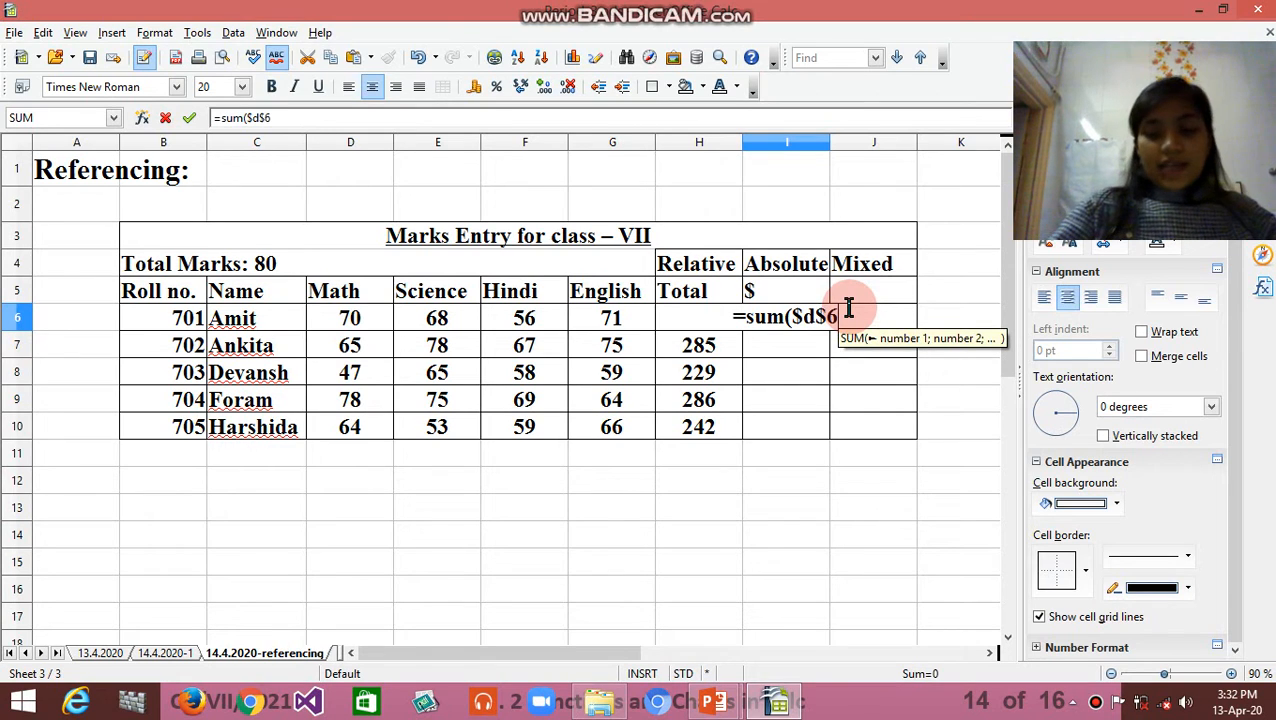
text(:)
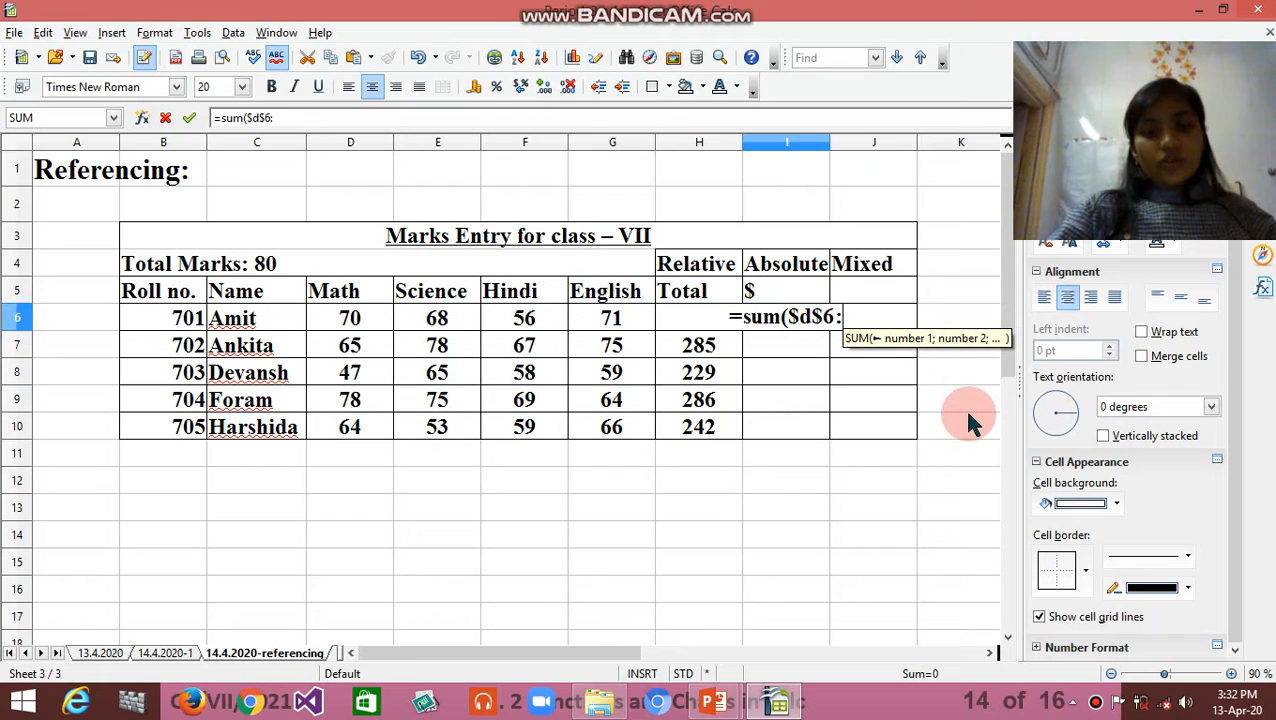
text($g)
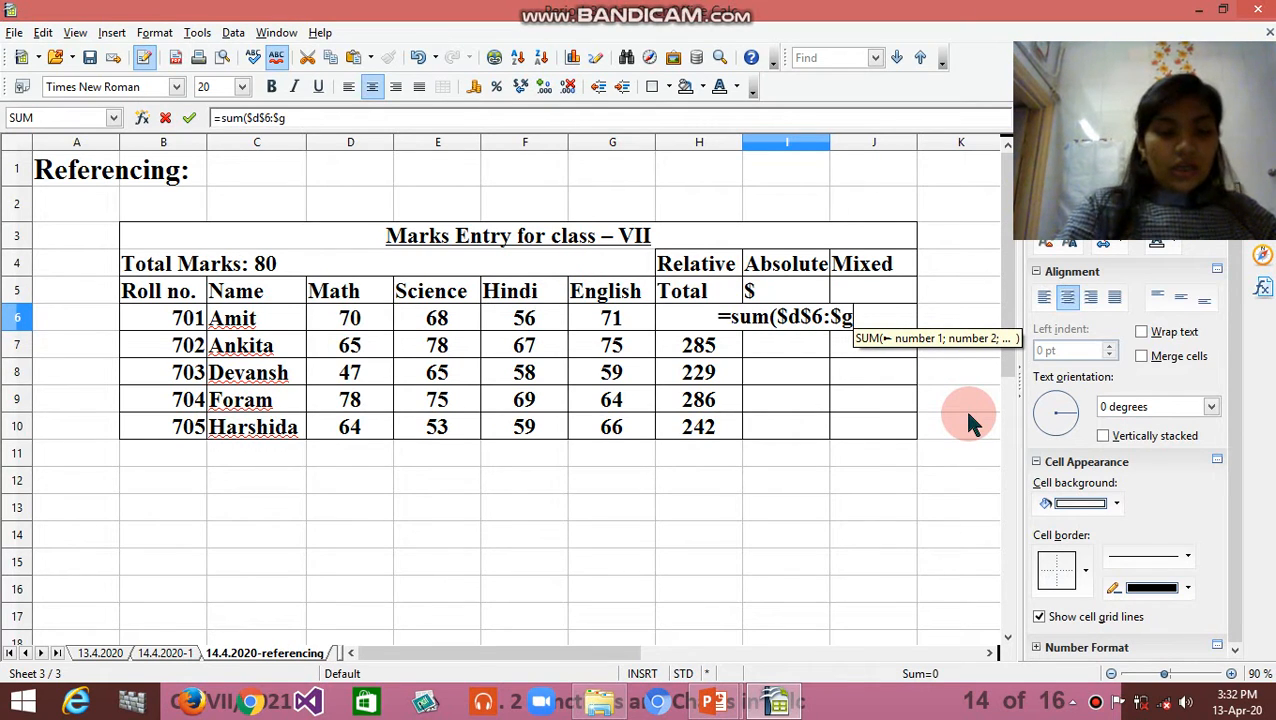
text($6))
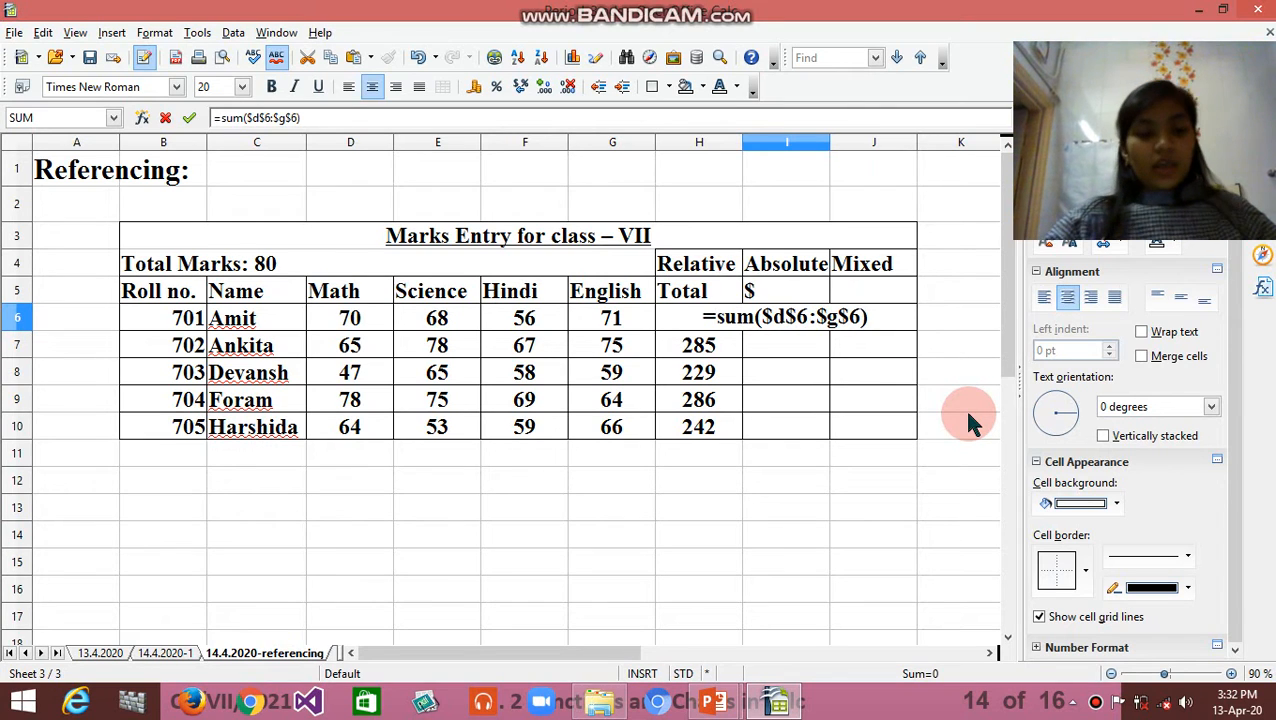
key(Tab)
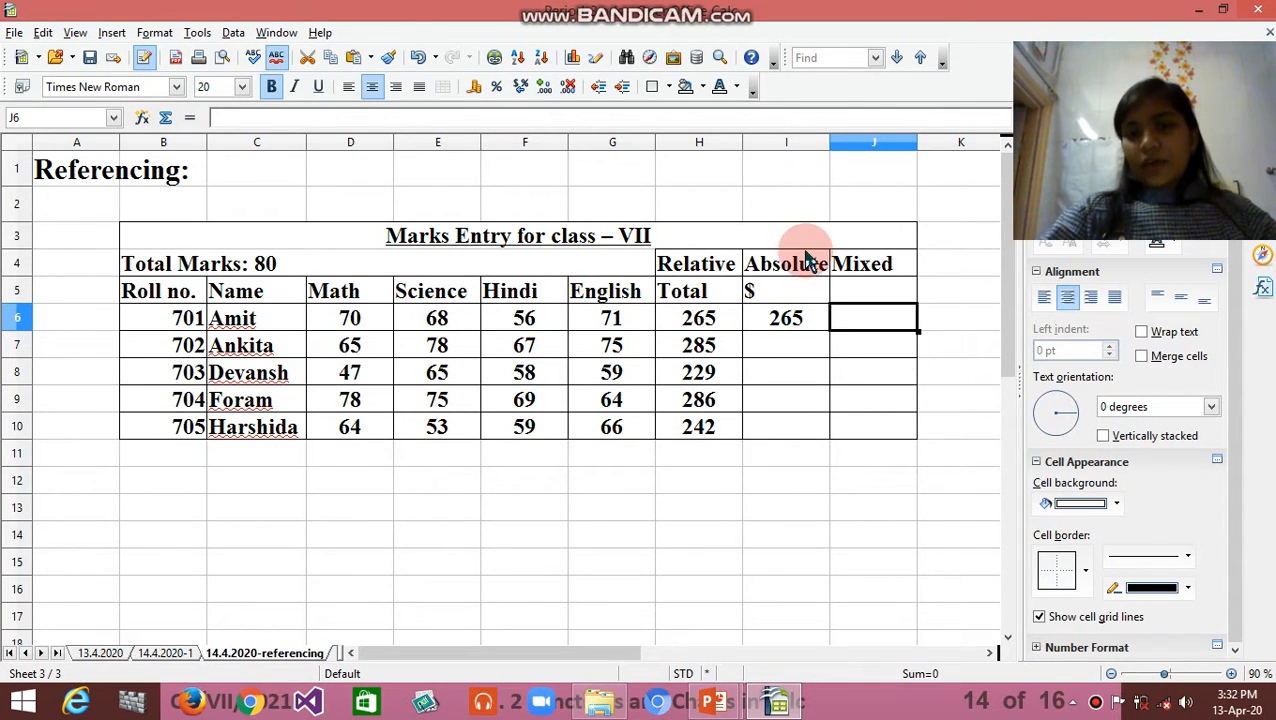
Fill the absolute SUM formula from I6 down to I10 and inspect the references in the copied formulas.
click(790, 330)
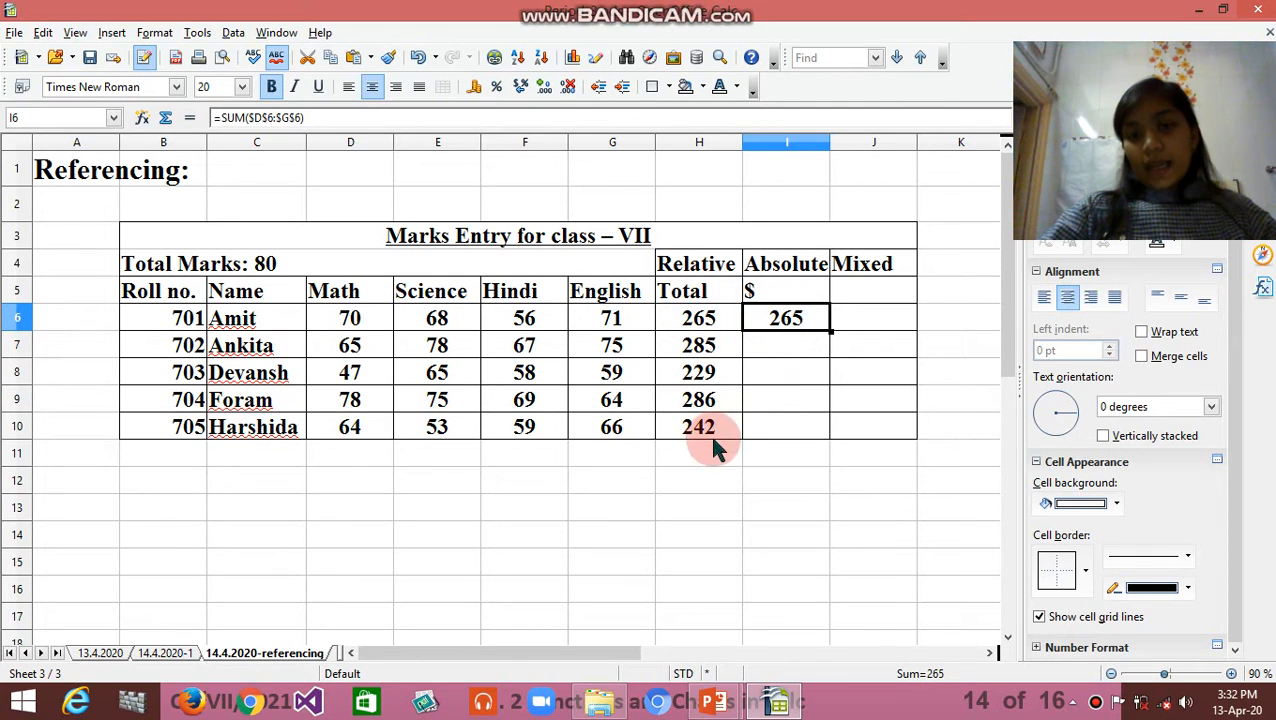
click(703, 345)
click(697, 376)
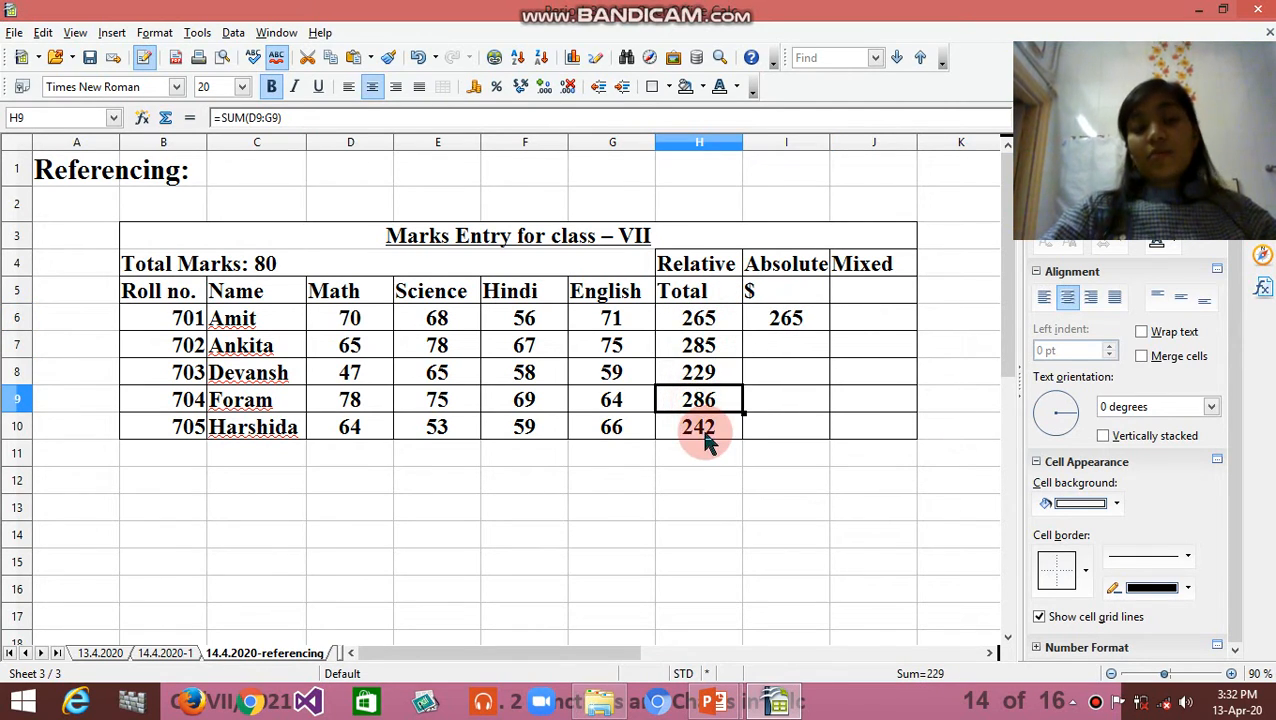
click(797, 332)
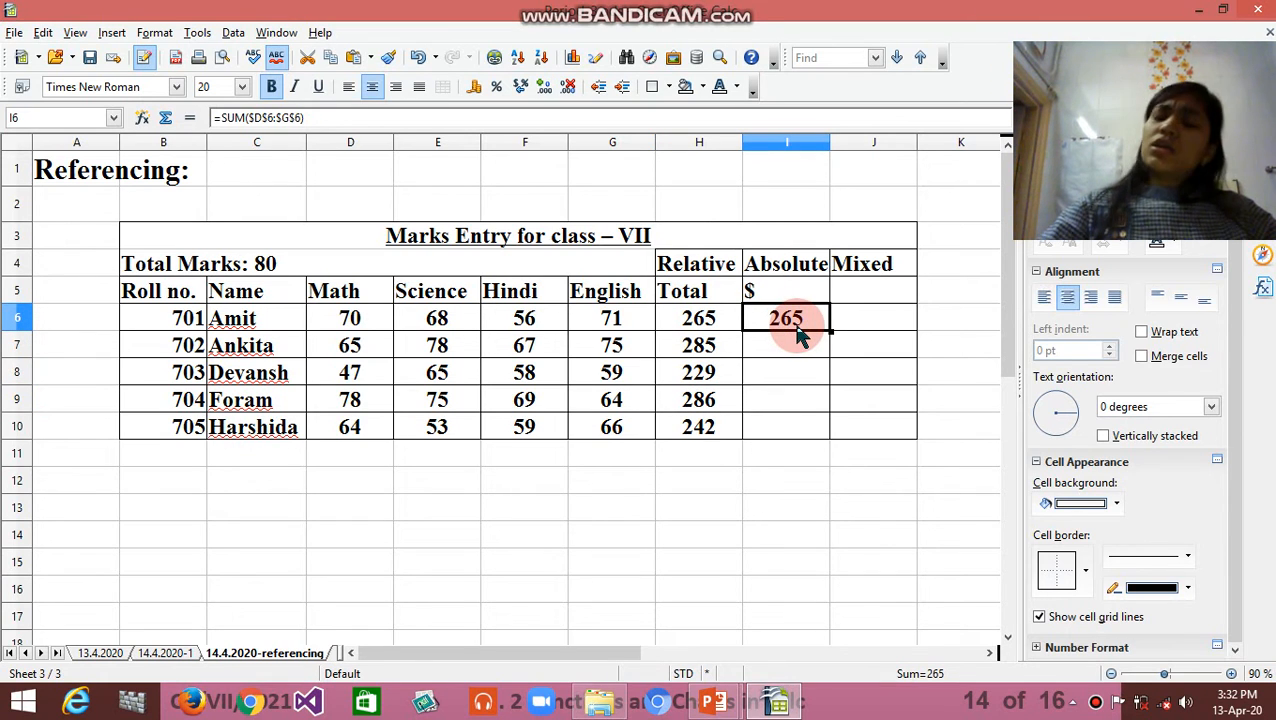
drag(828, 332, 829, 450)
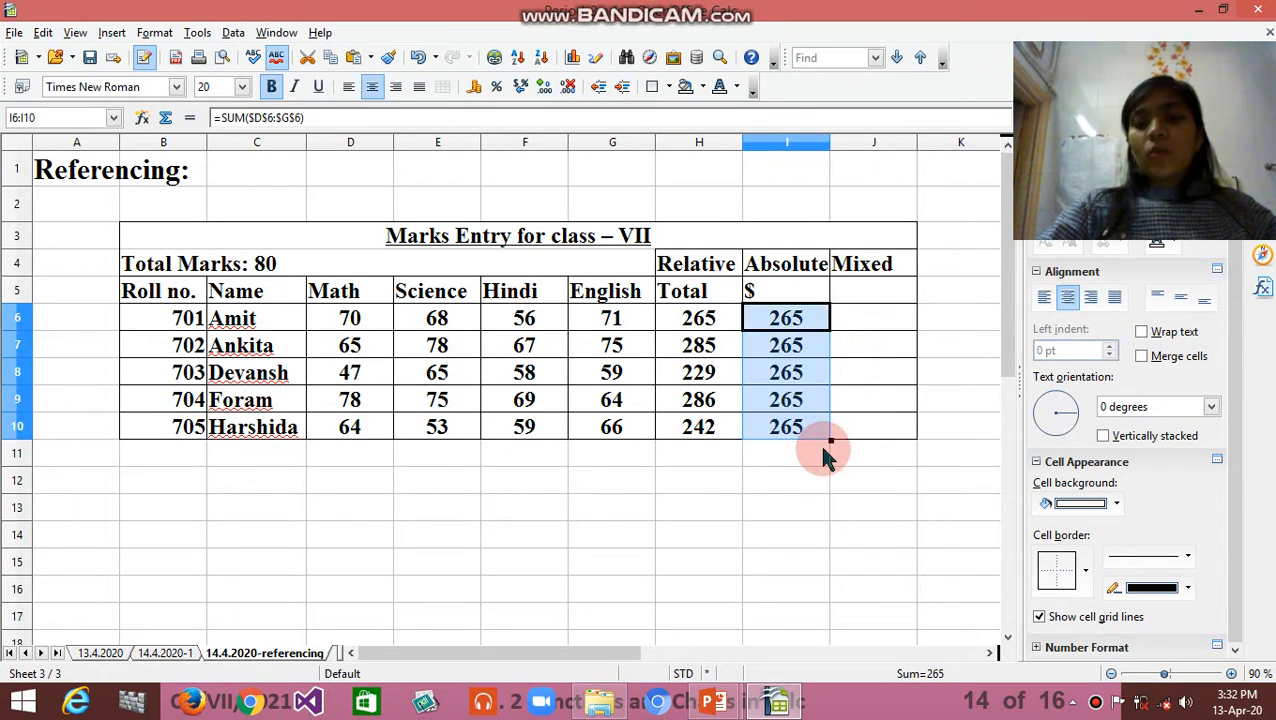
click(801, 343)
click(801, 380)
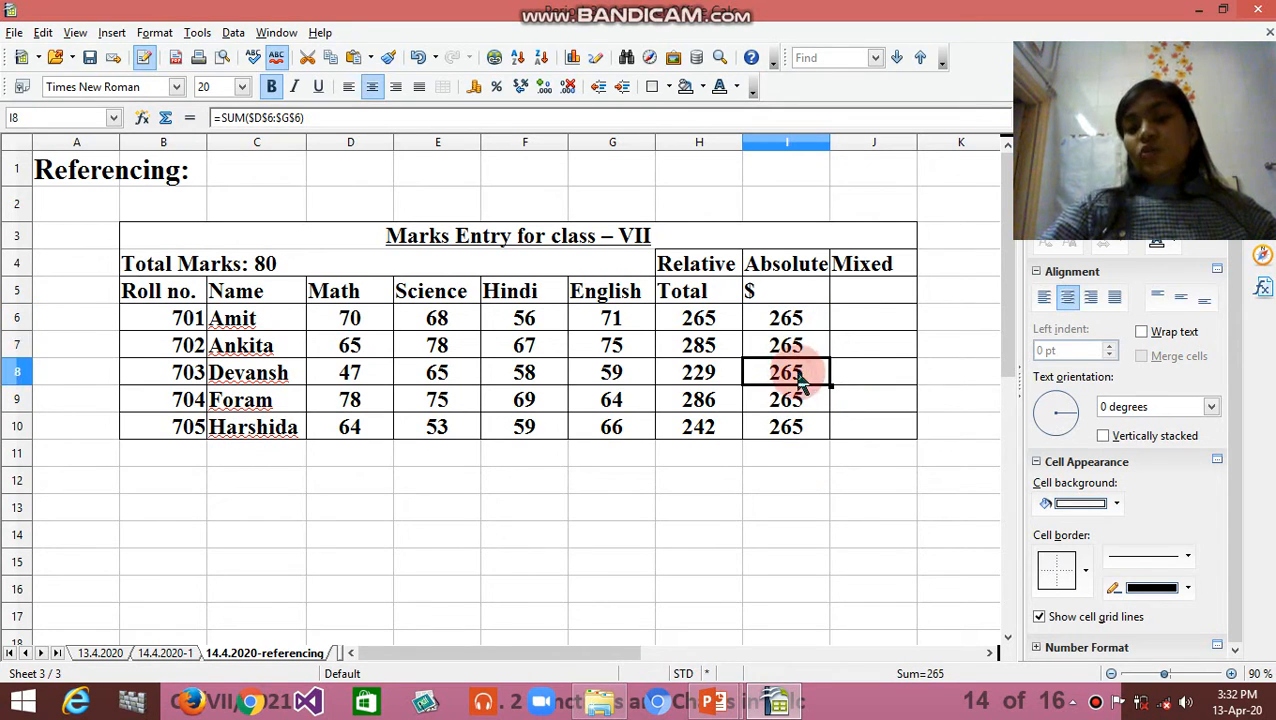
click(802, 410)
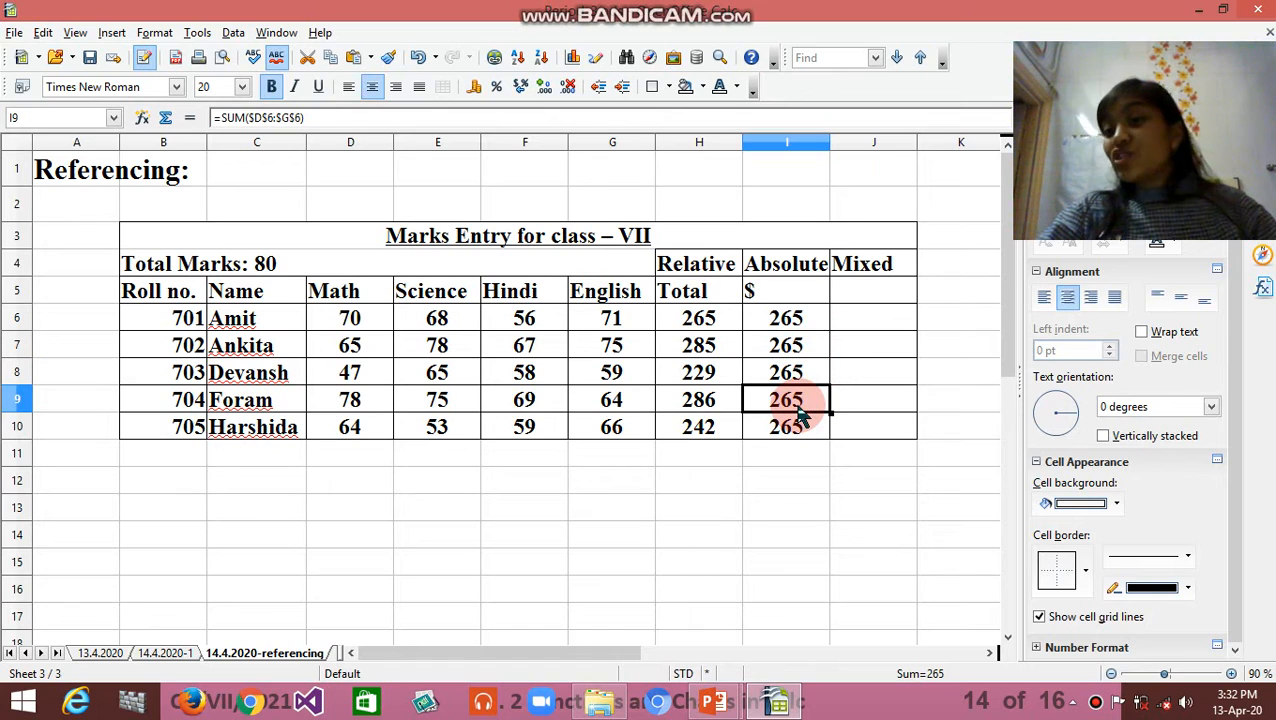
click(788, 325)
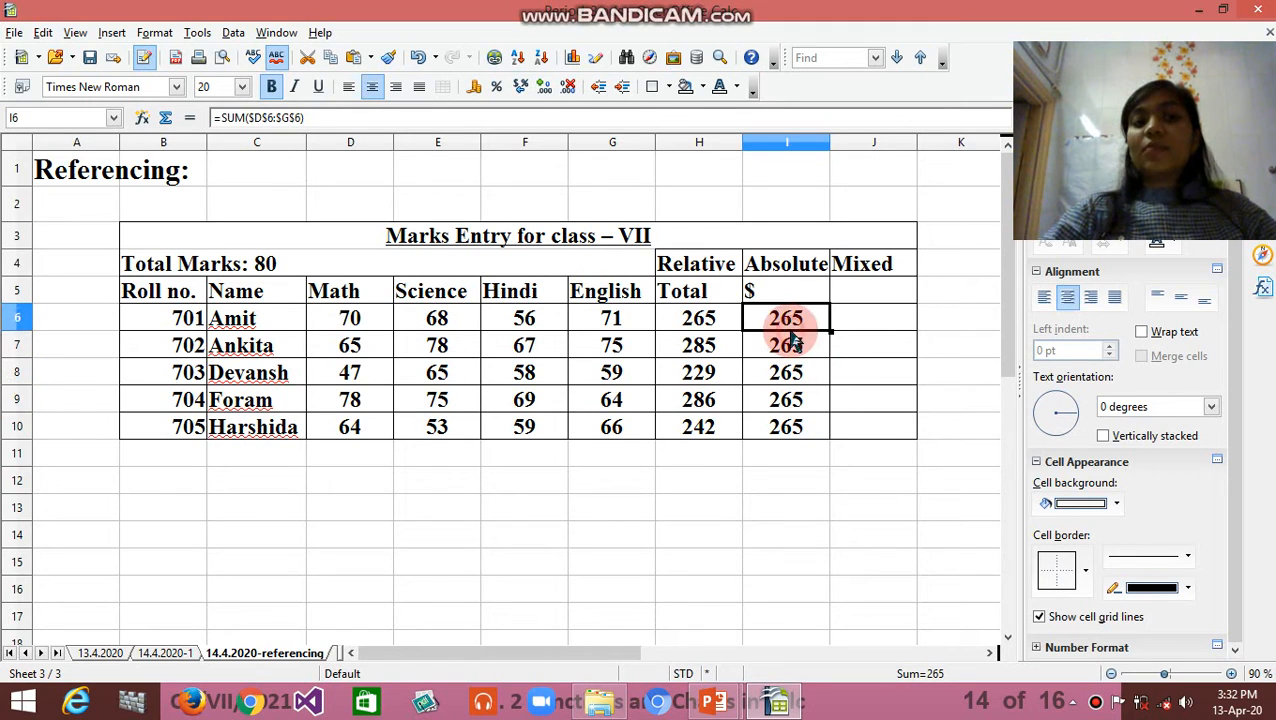
click(801, 376)
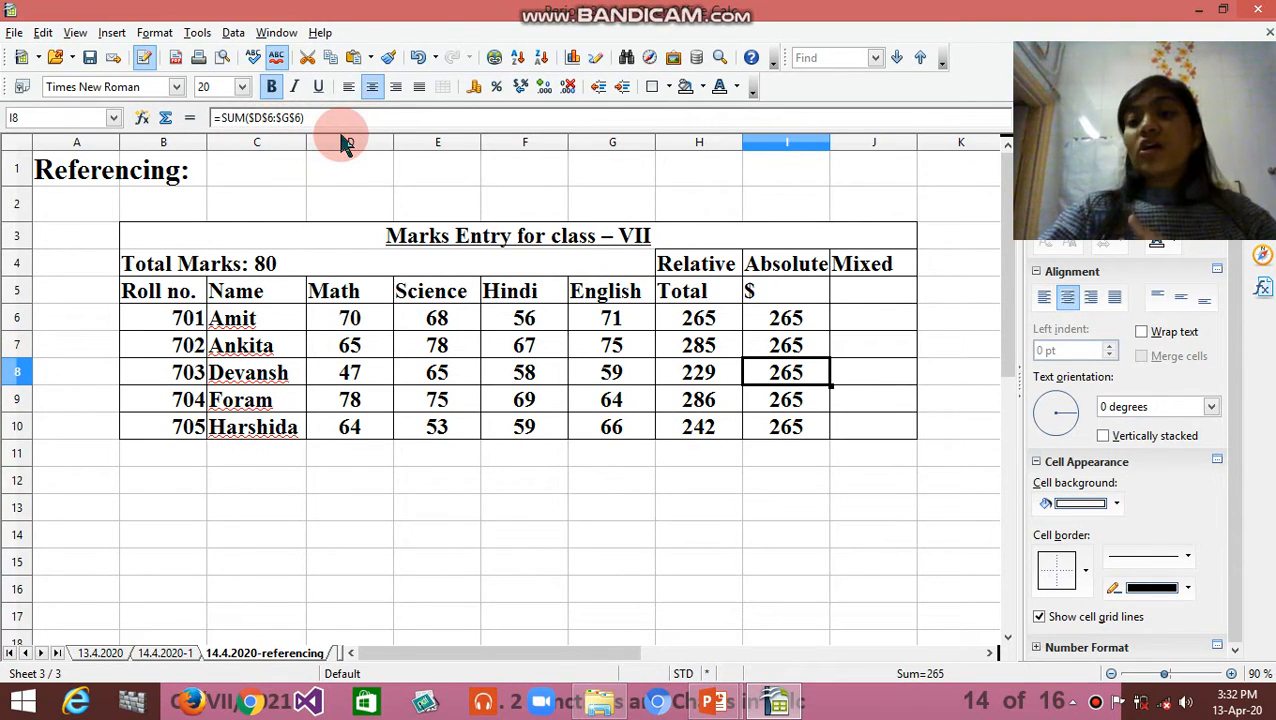
Switch to the PowerPoint slideshow to view the Absolute Reference slide, then return to the Calc spreadsheet and examine the formula in I6.
key(alt+Tab)
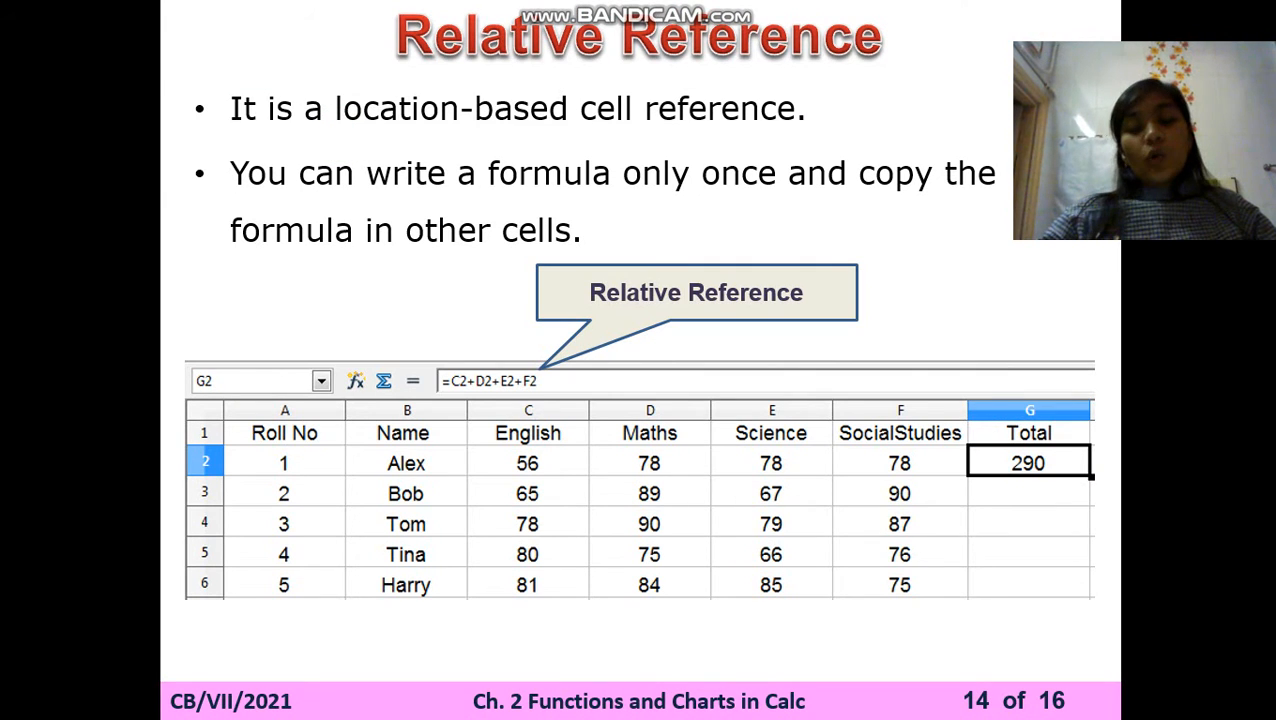
key(Right)
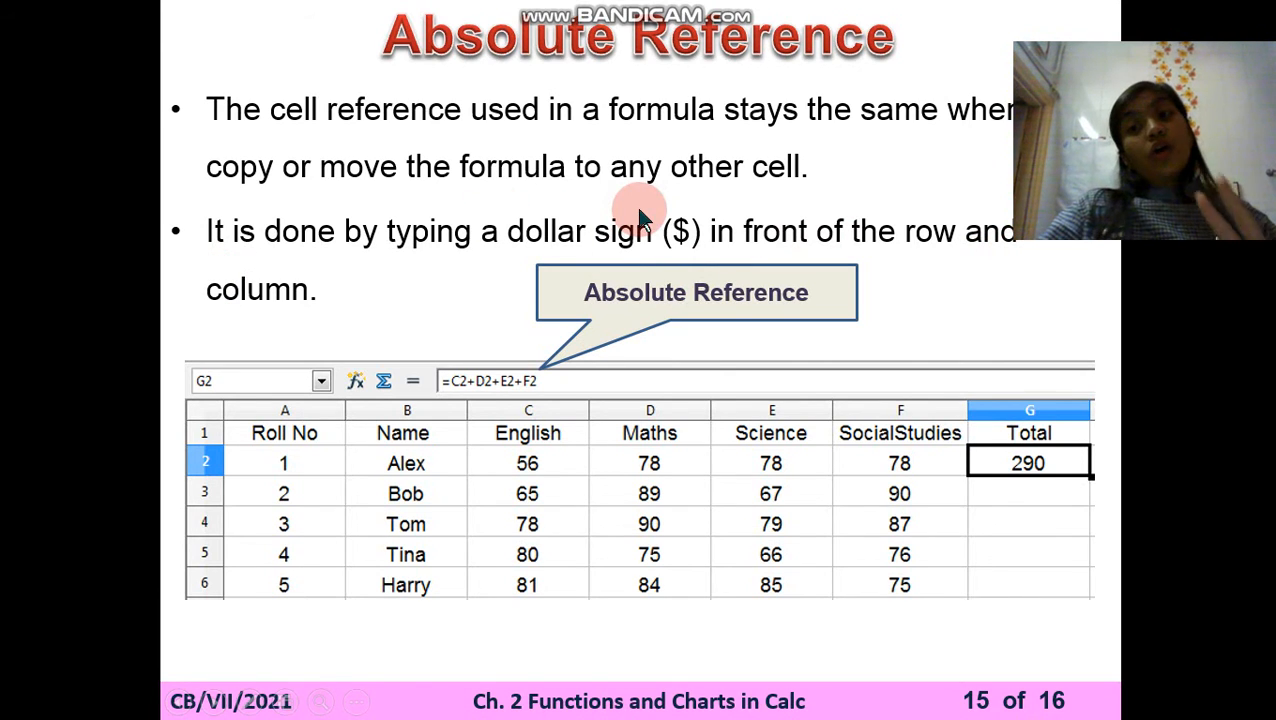
key(alt+Tab)
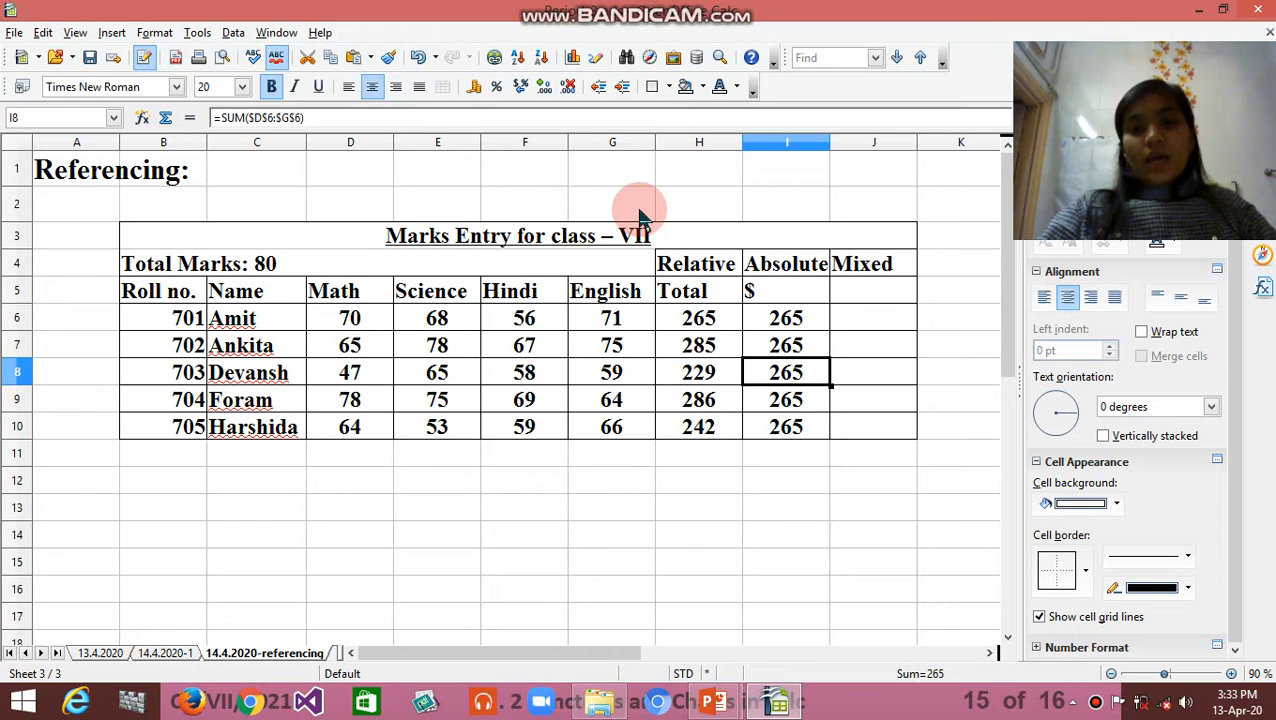
double_click(767, 318)
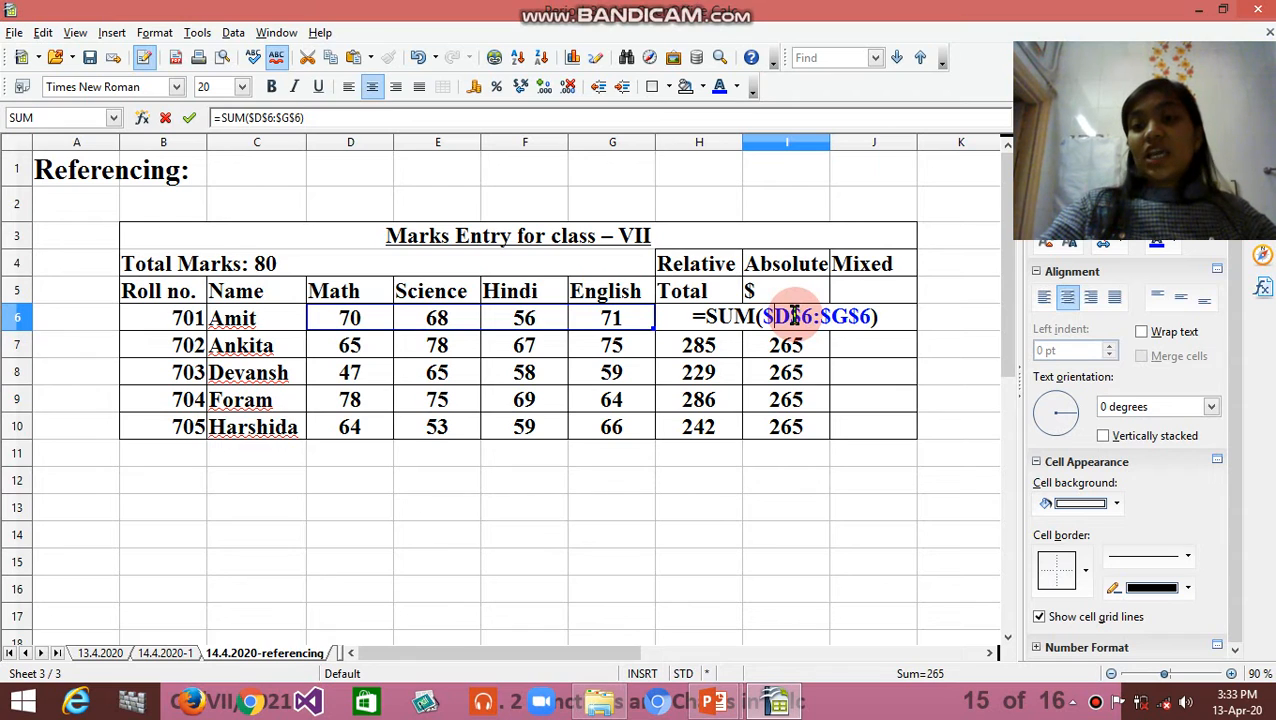
key(Tab)
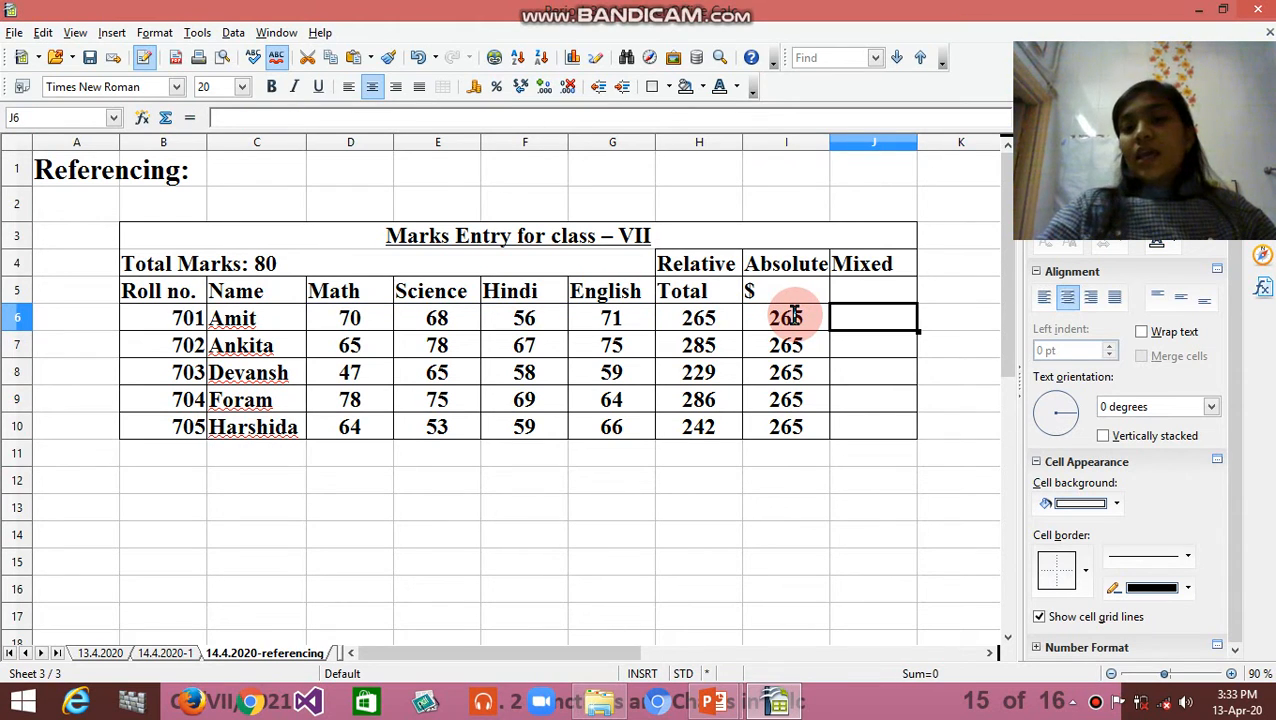
Enter $+rel. in J5 beneath the Mixed heading.
click(858, 289)
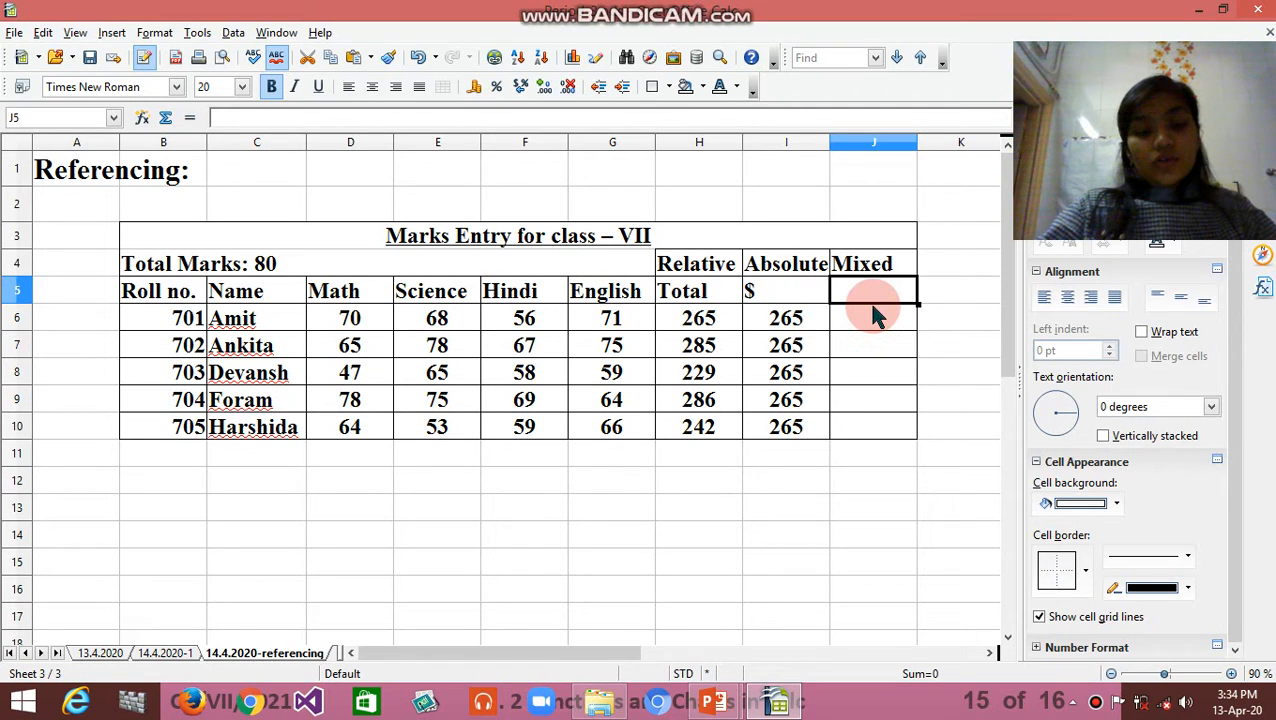
text($)
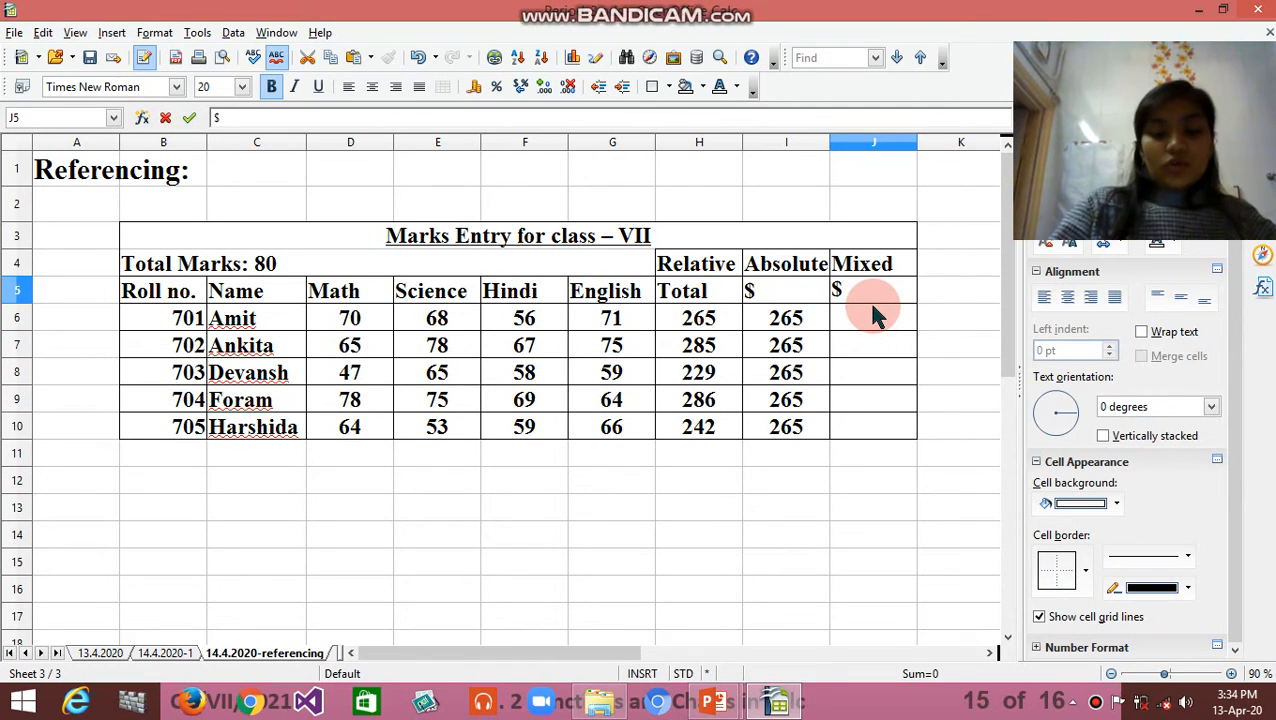
text(+rel)
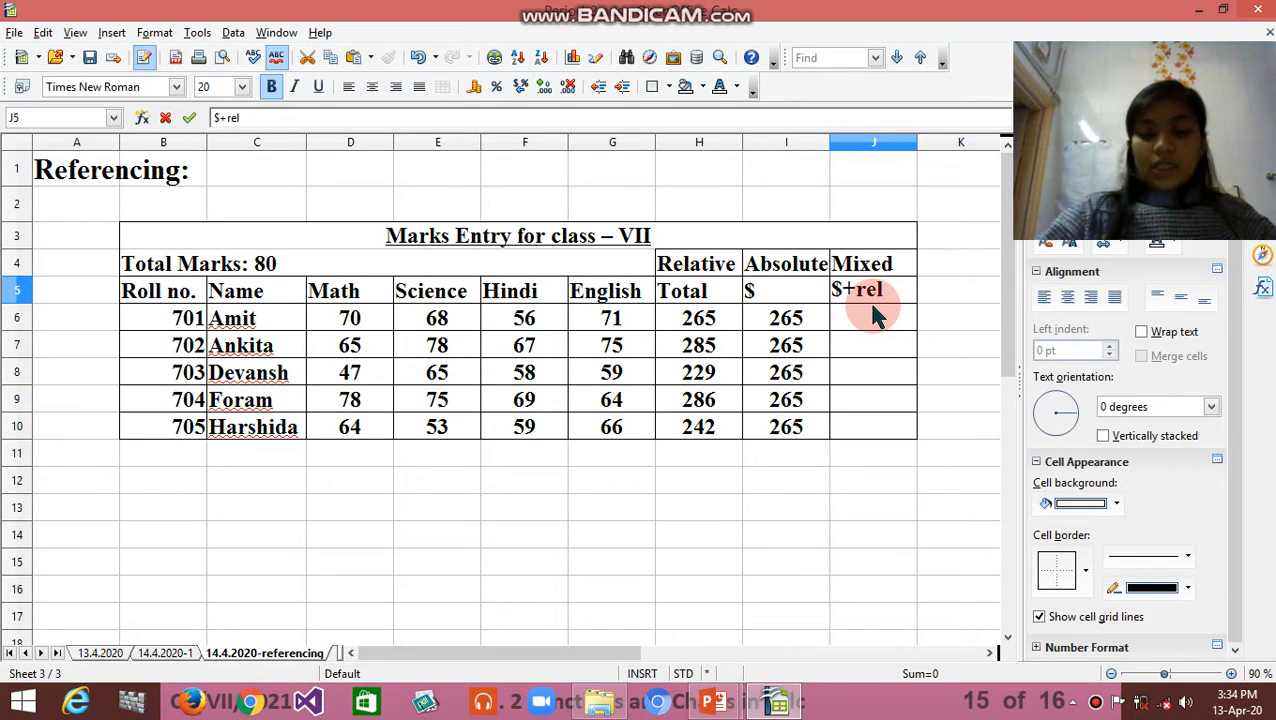
text(.)
Enter the mixed-reference formula =sum($d6:g$6) in J6.
click(866, 326)
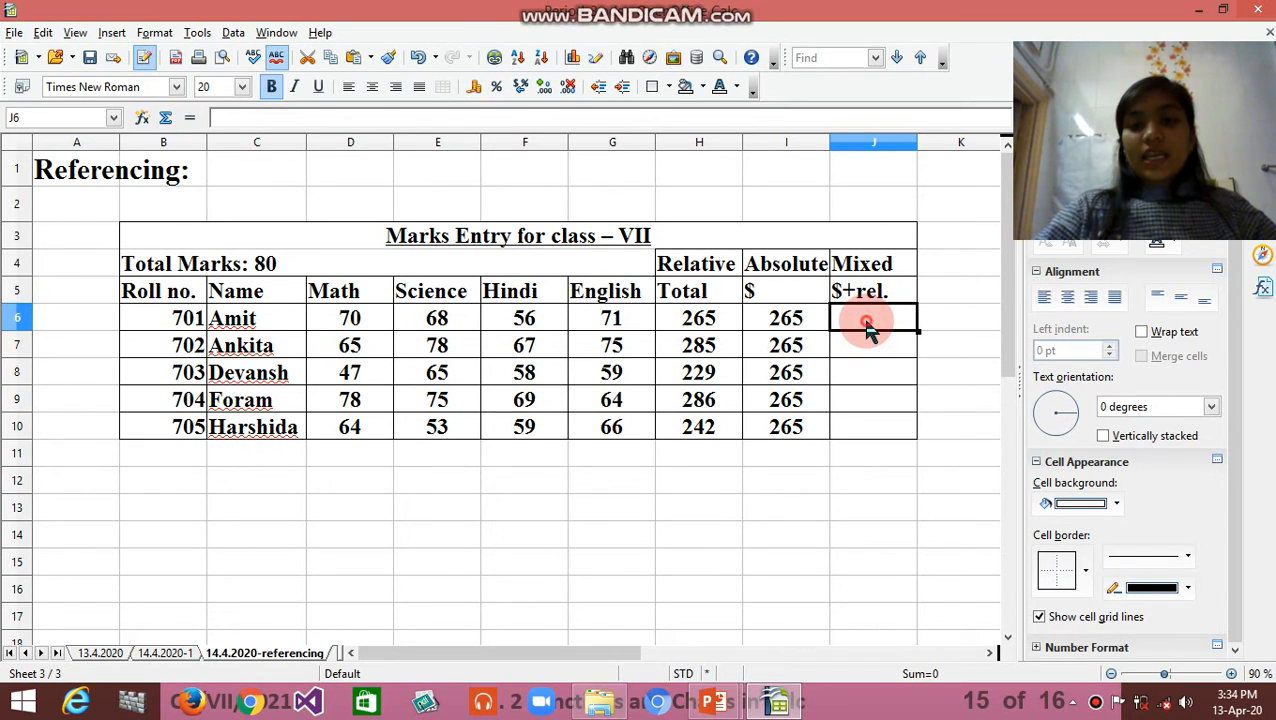
text(=sum()
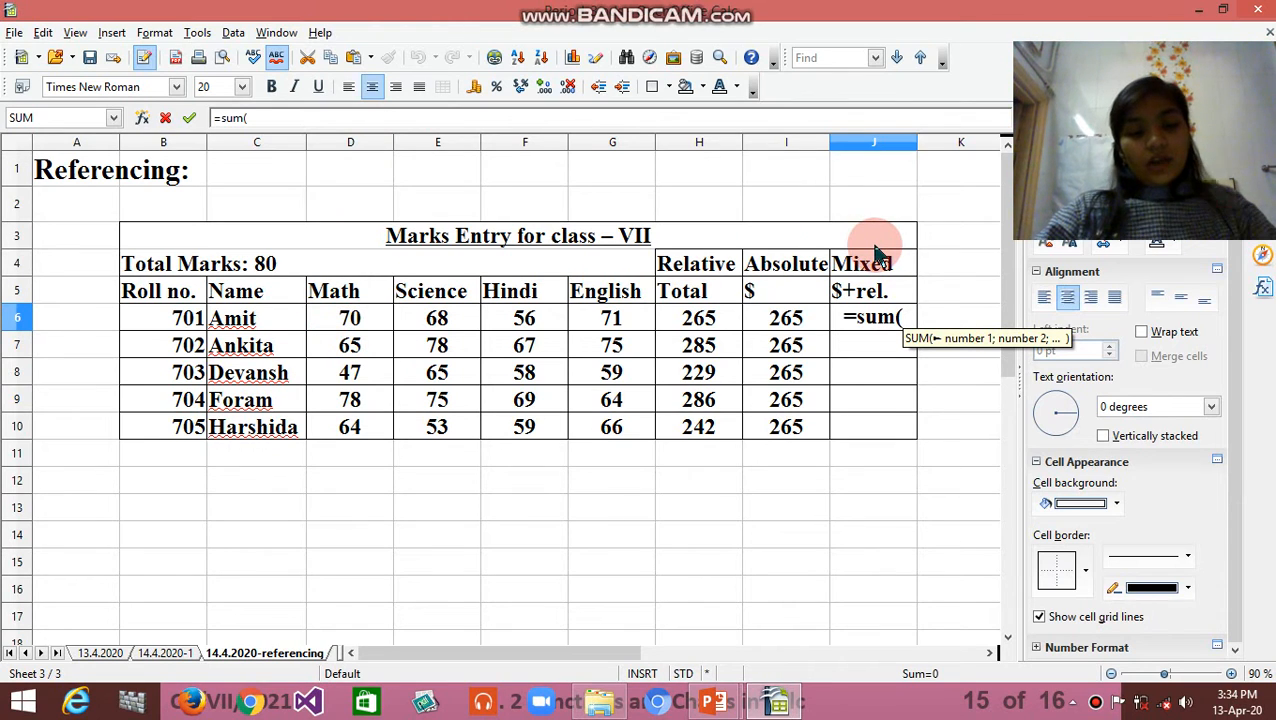
text($d6)
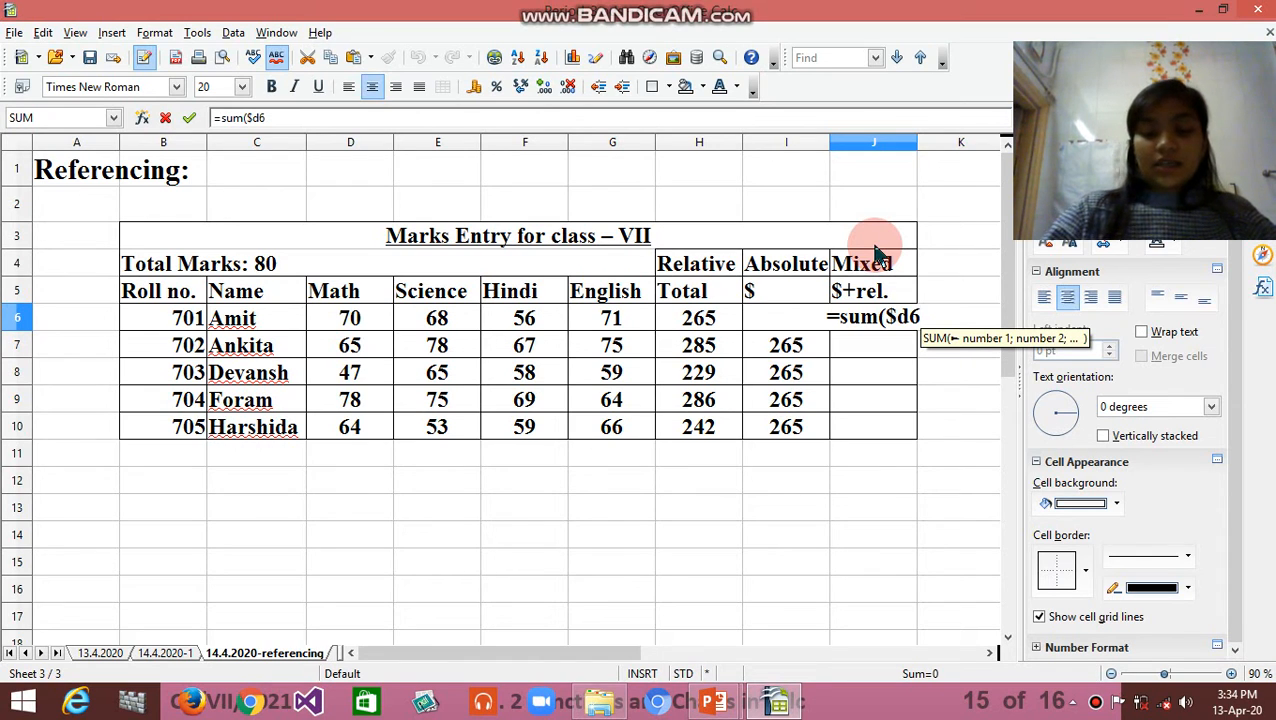
text(:)
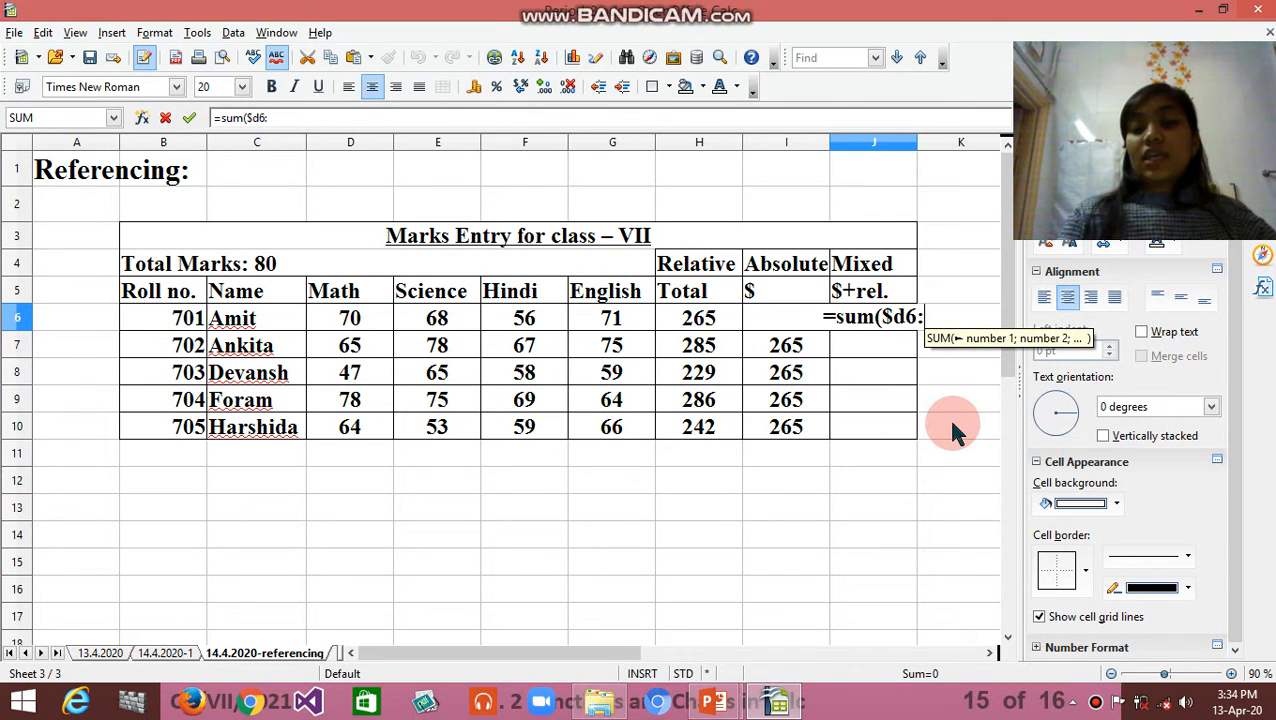
text(g)
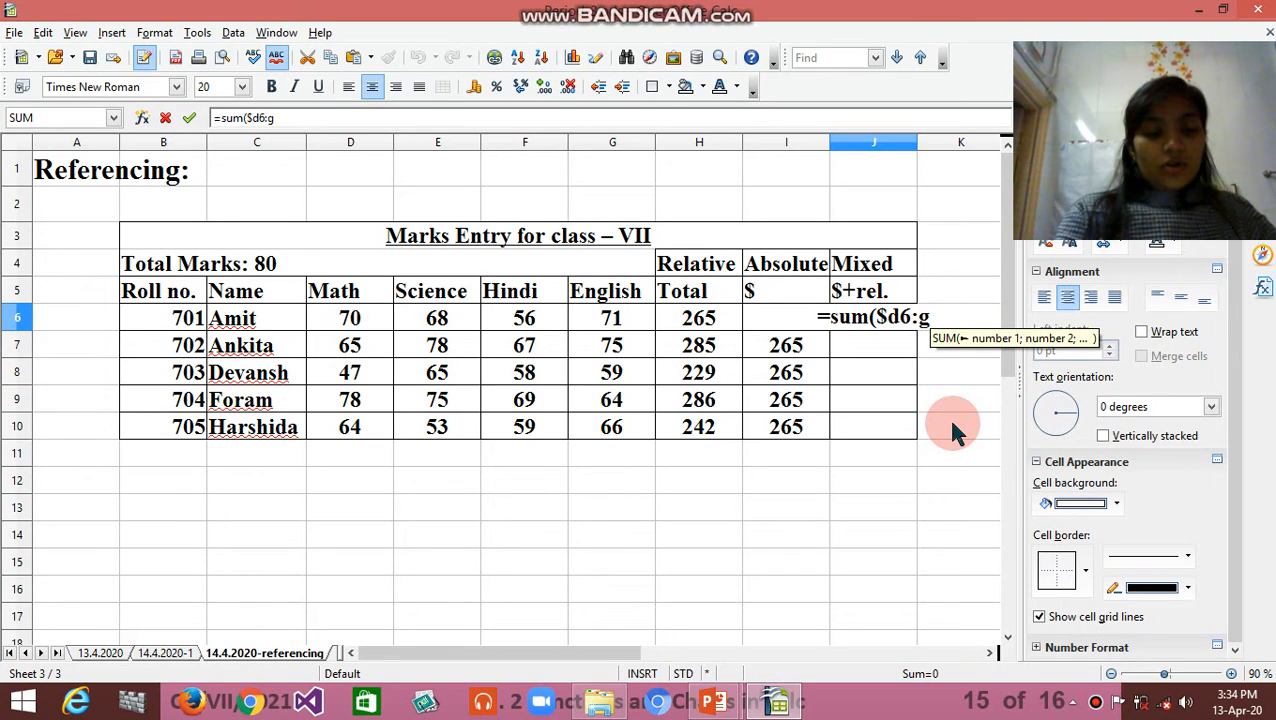
text($)
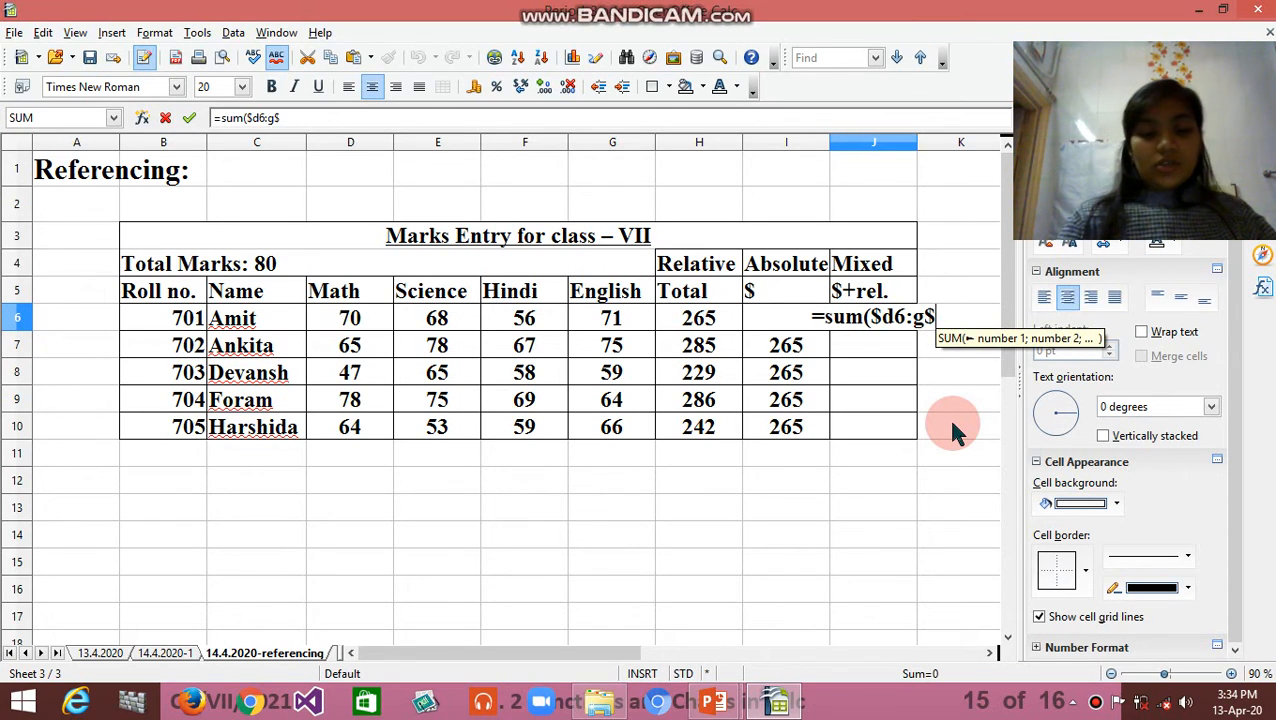
text(6))
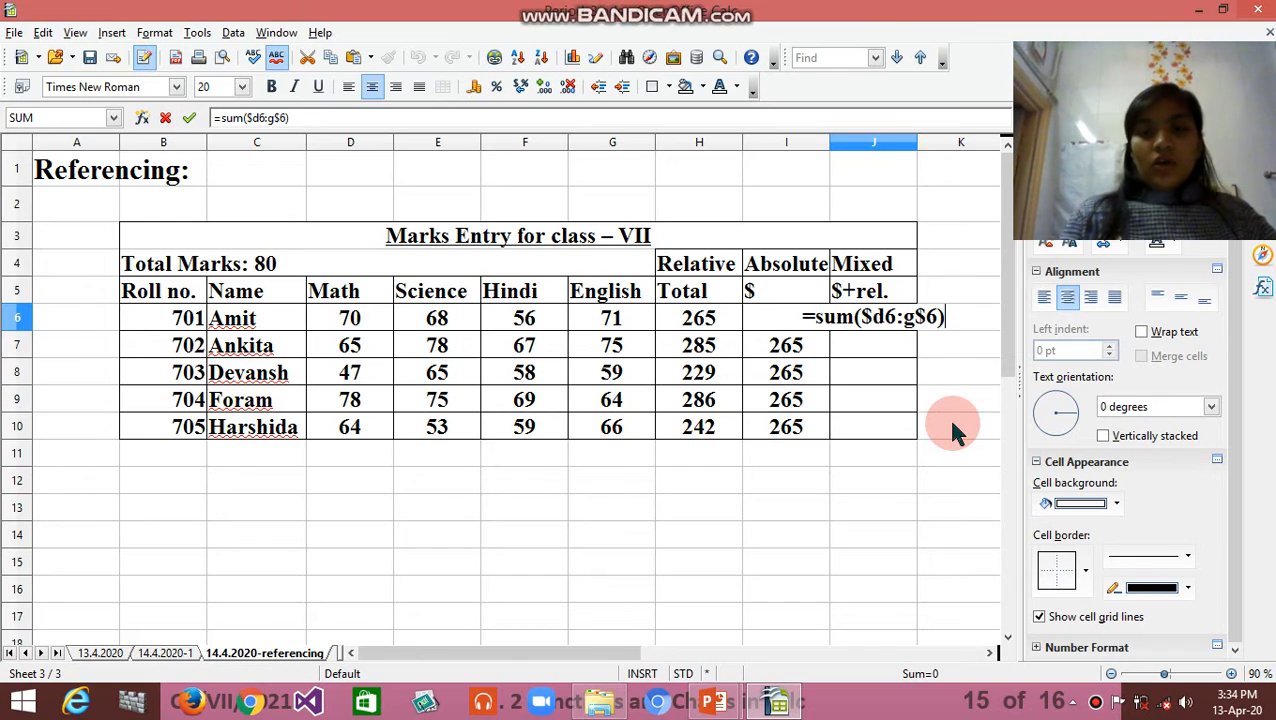
key(Tab)
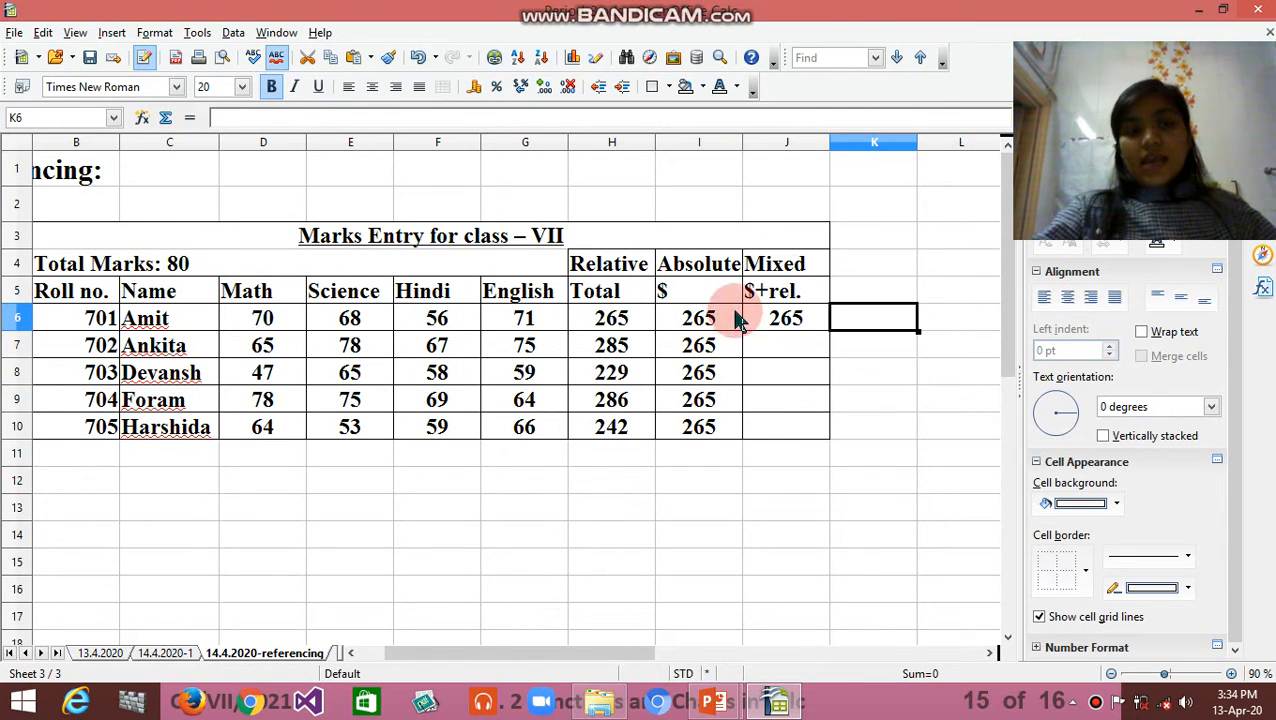
Fill the mixed SUM formula from J6 down to J10 and inspect how the references change in the copied formulas.
click(758, 319)
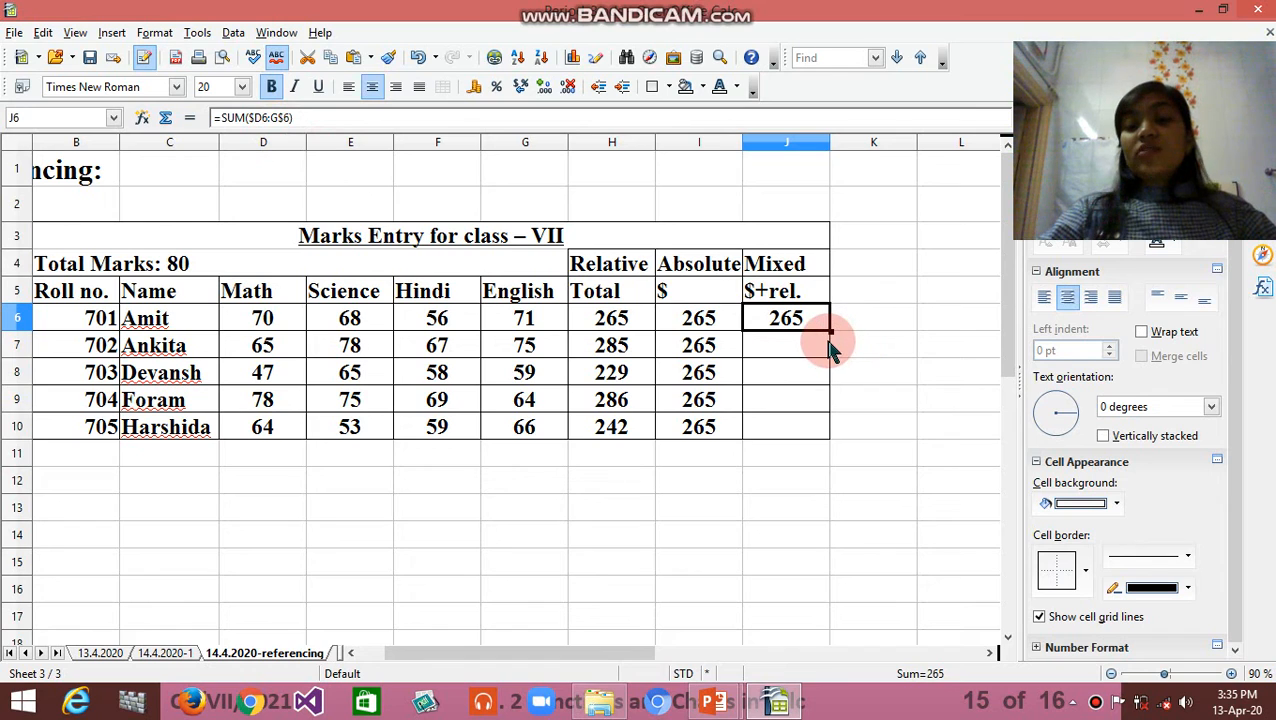
drag(829, 331, 829, 444)
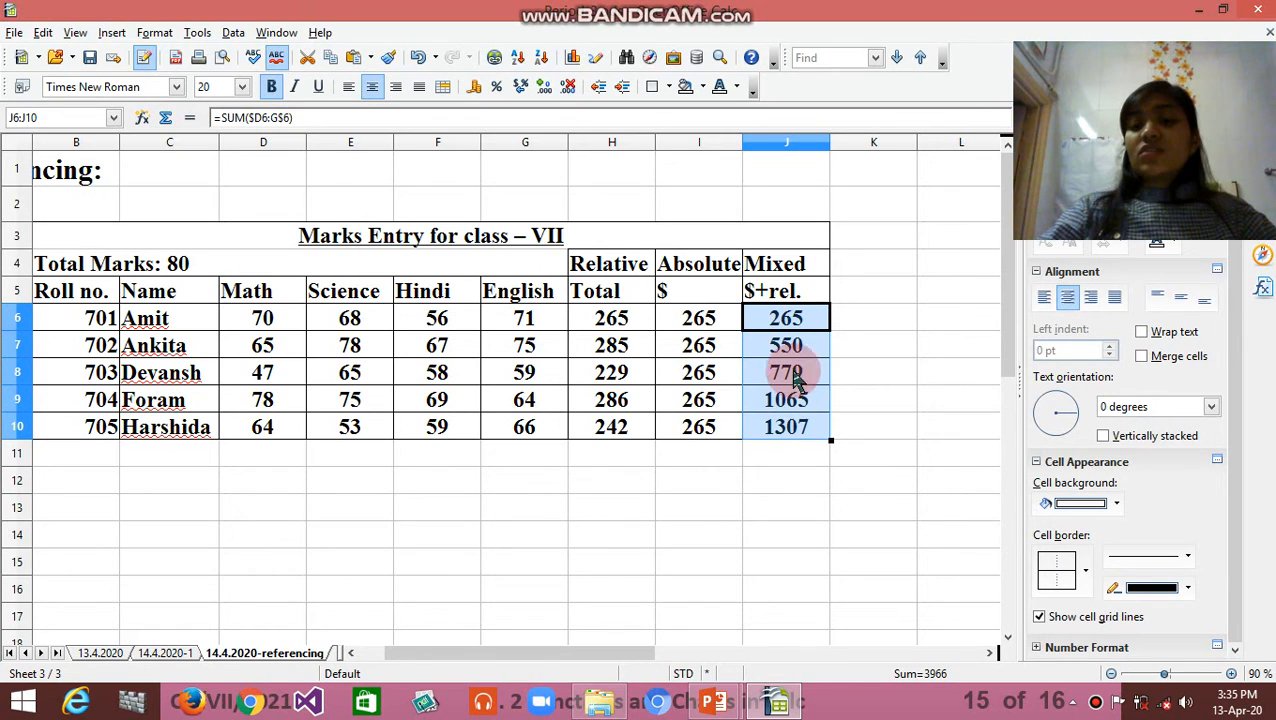
click(787, 322)
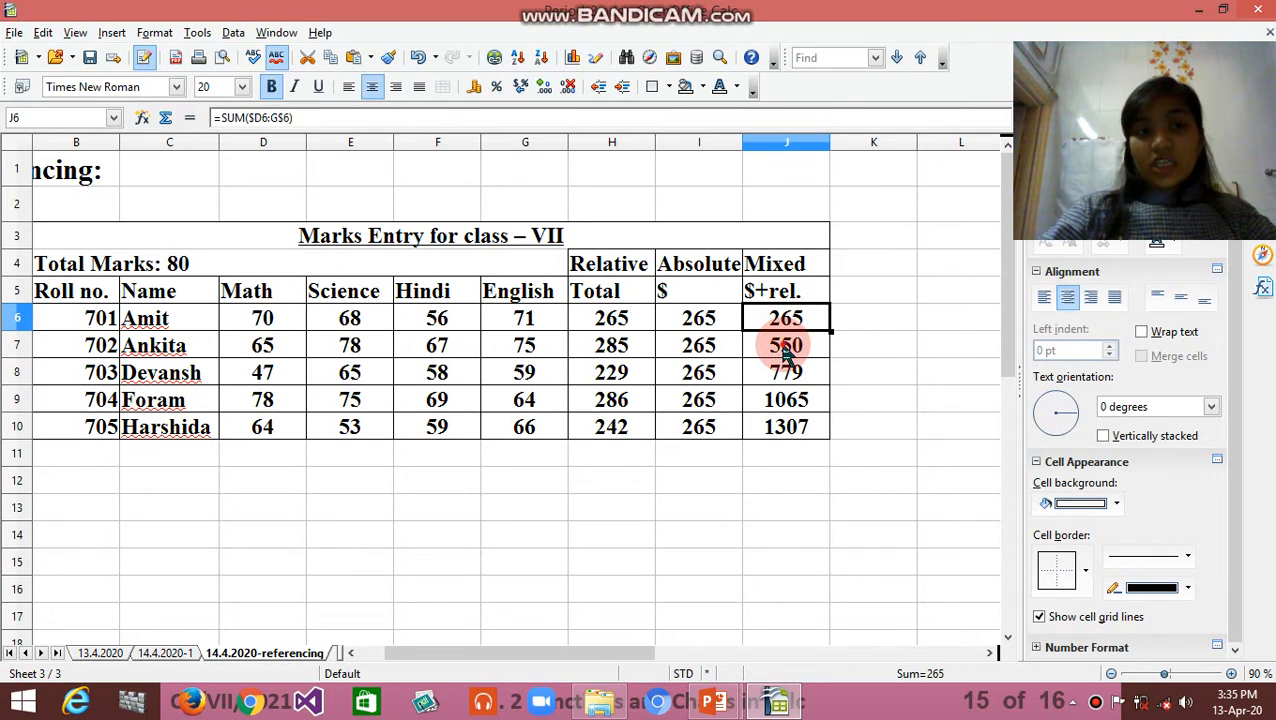
click(787, 350)
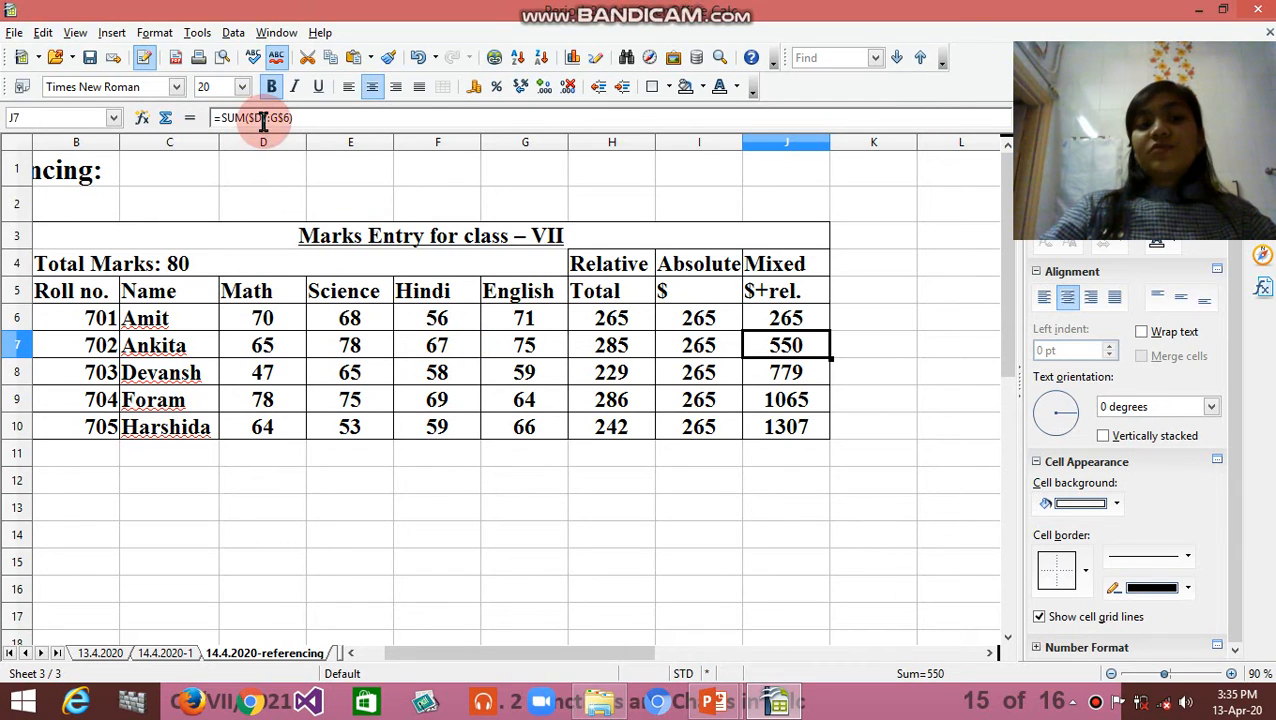
click(537, 326)
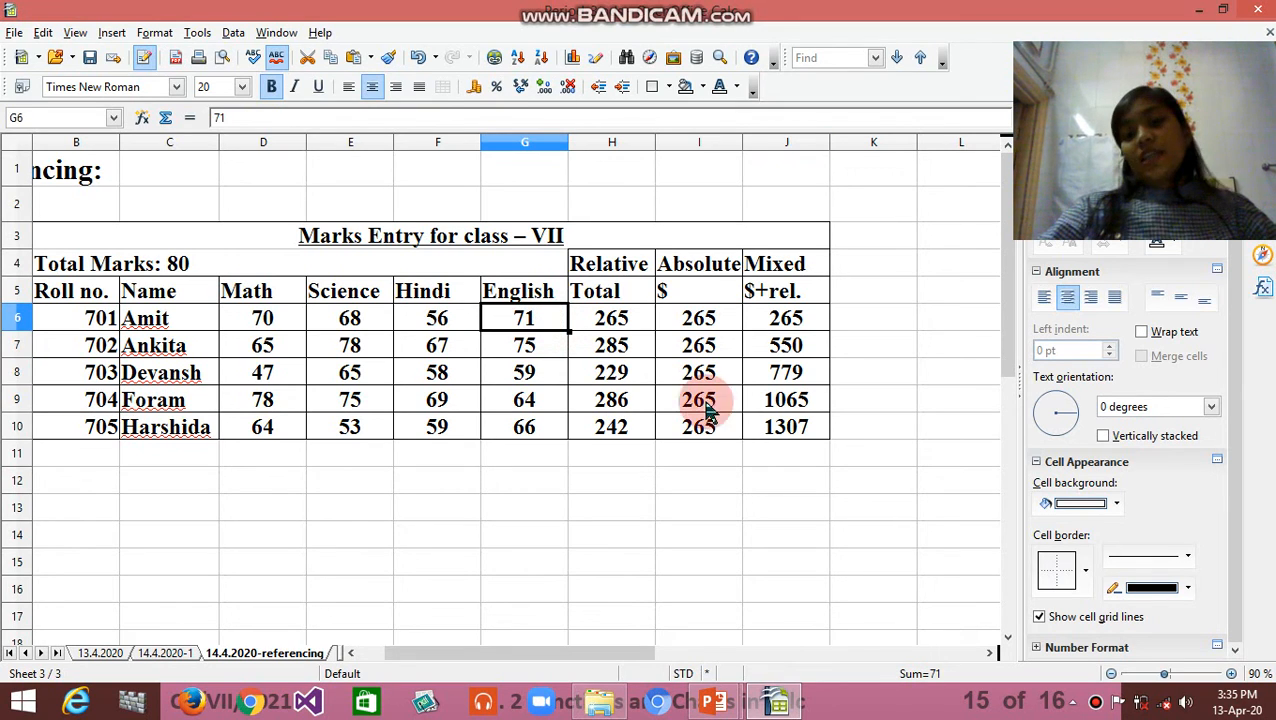
click(791, 381)
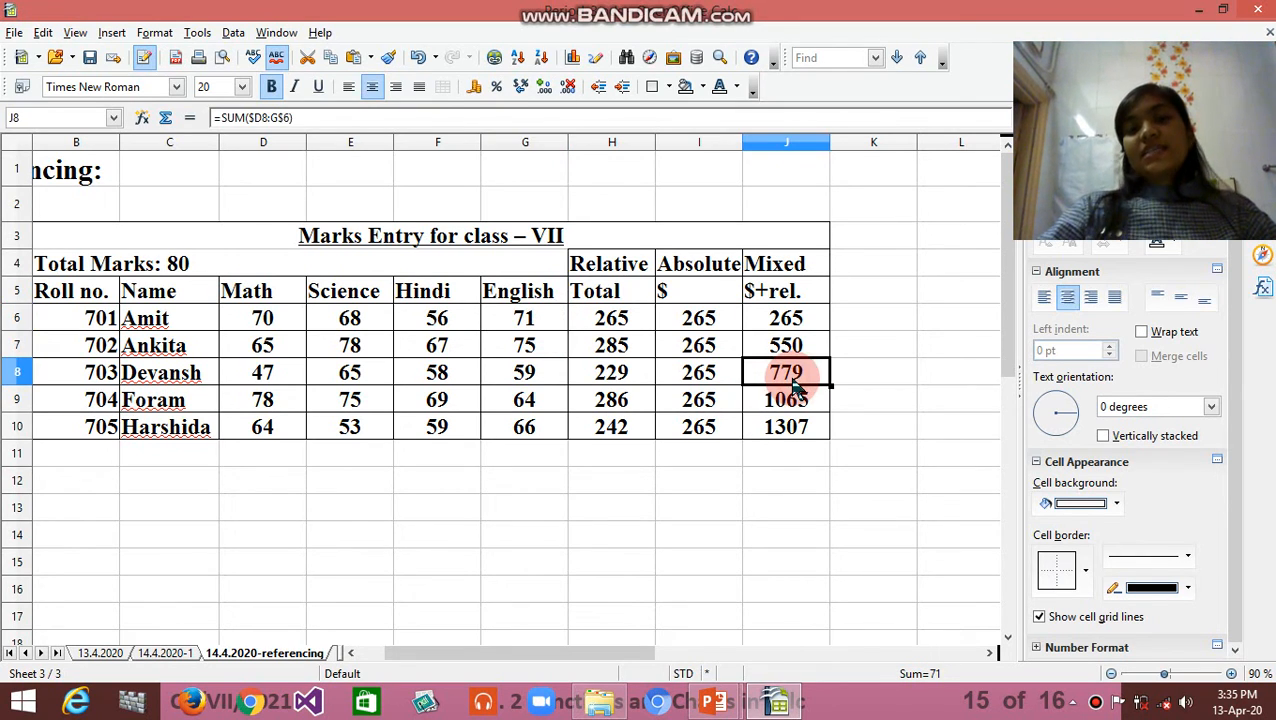
click(791, 400)
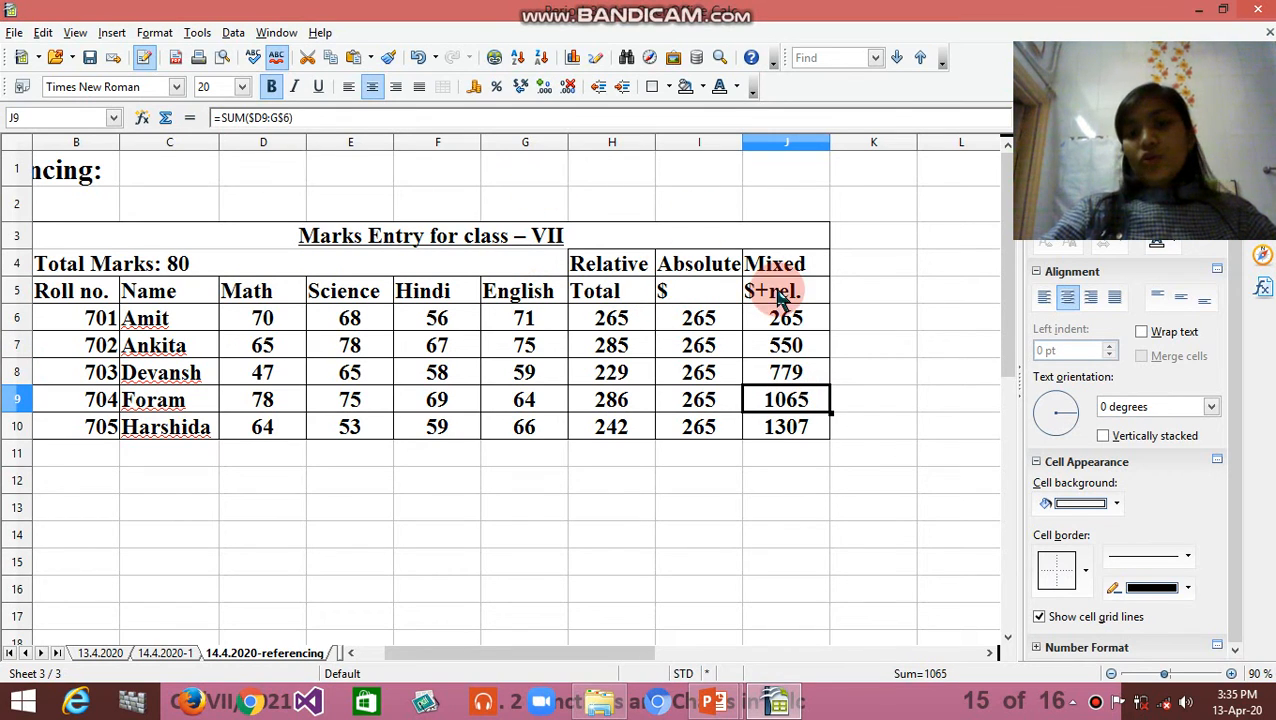
Change the first reference in J6's SUM formula to D$6, so that only its row is absolute.
double_click(790, 318)
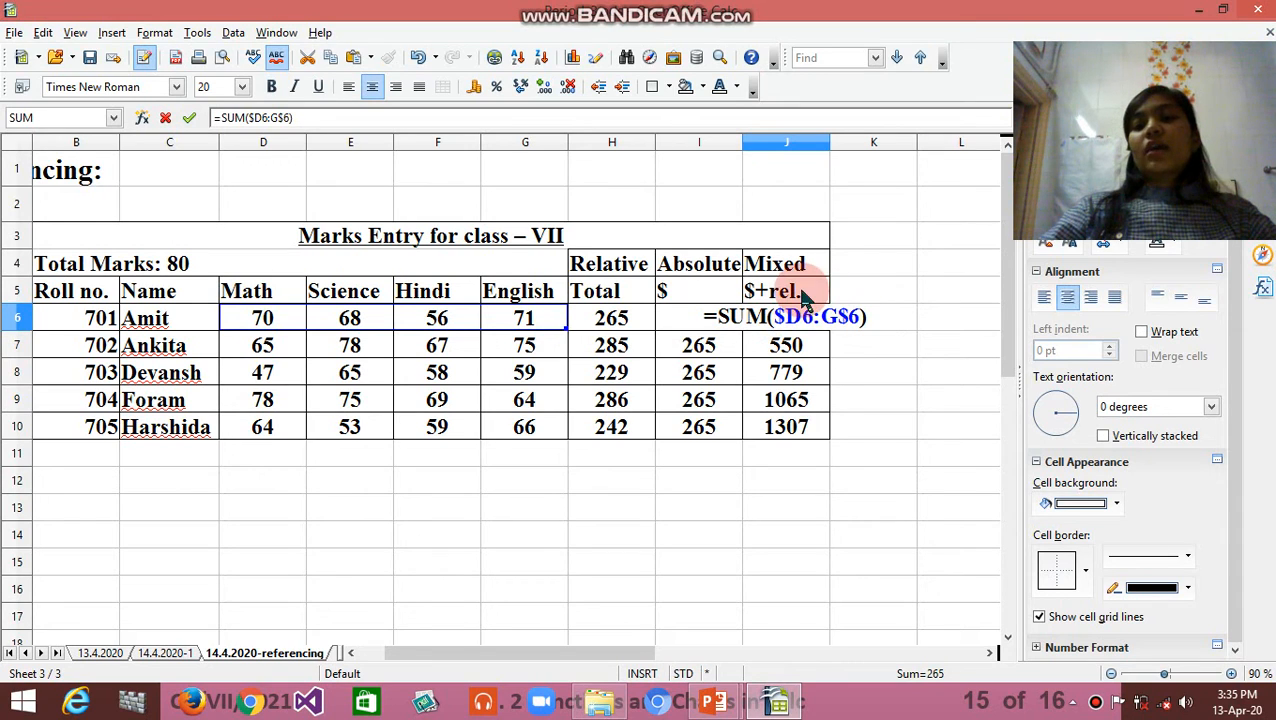
click(787, 321)
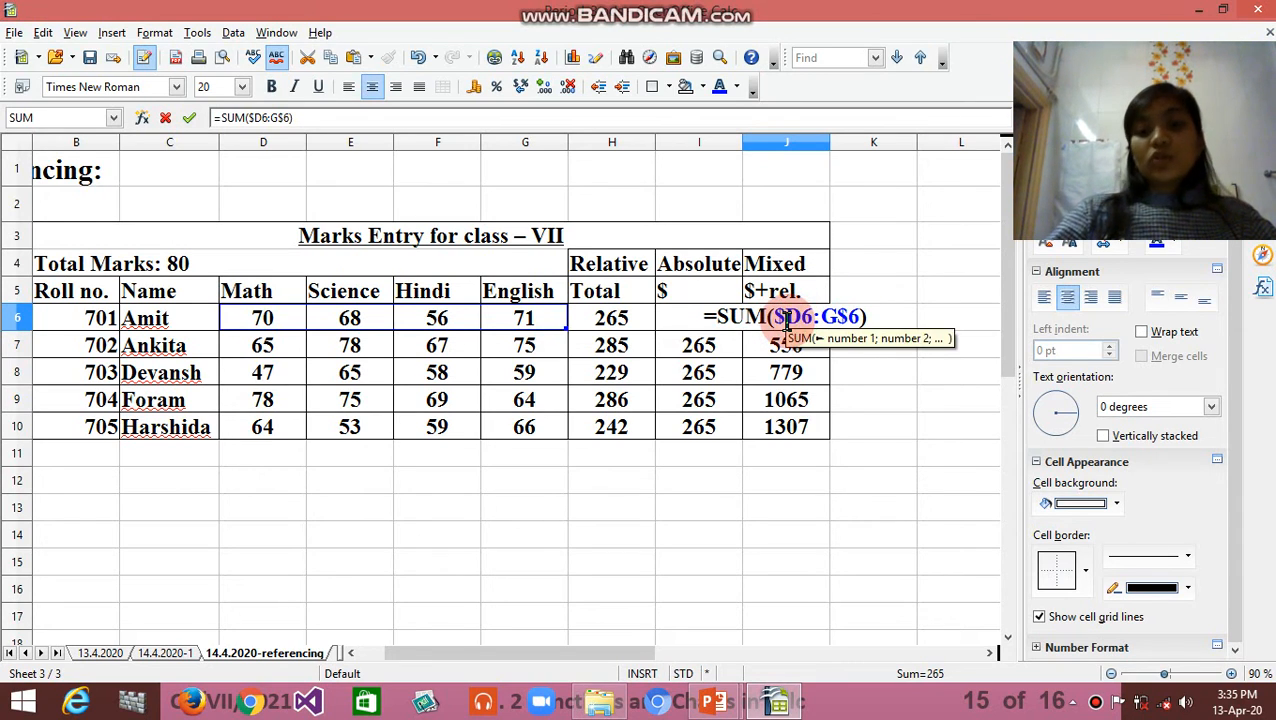
key(BackSpace)
key(Right)
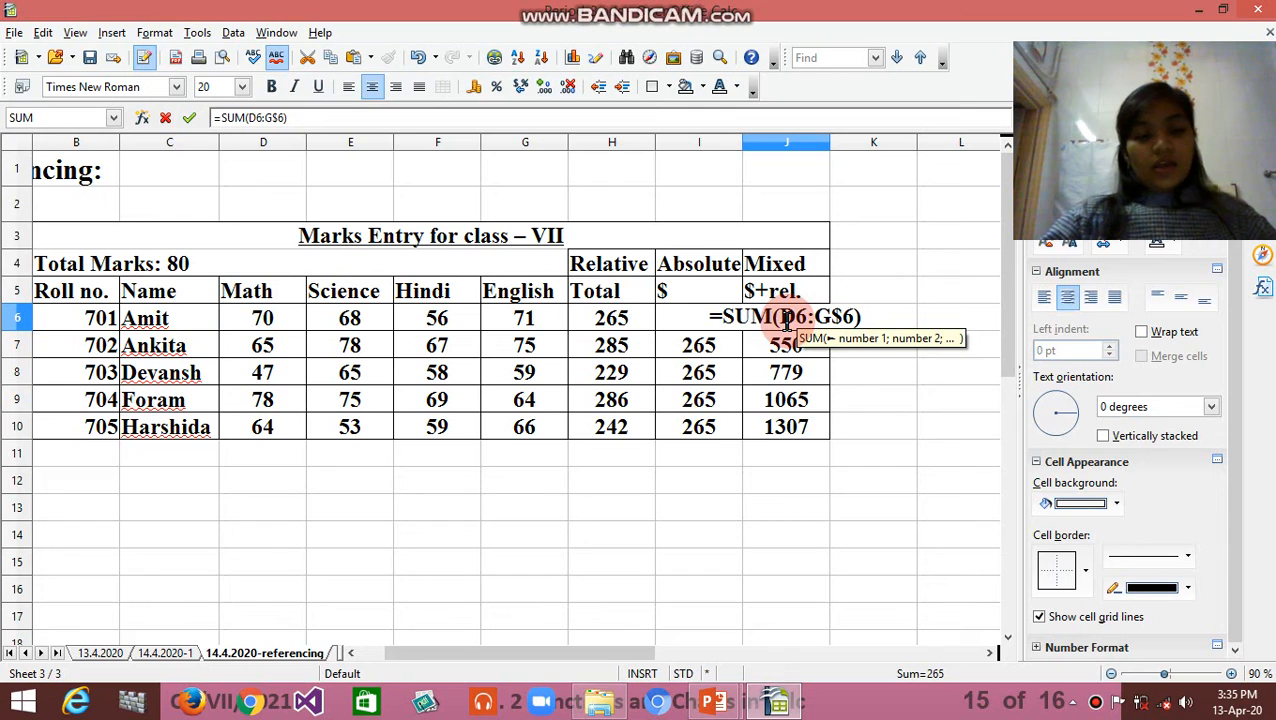
text($)
key(Right)
key(Right)
key(Right)
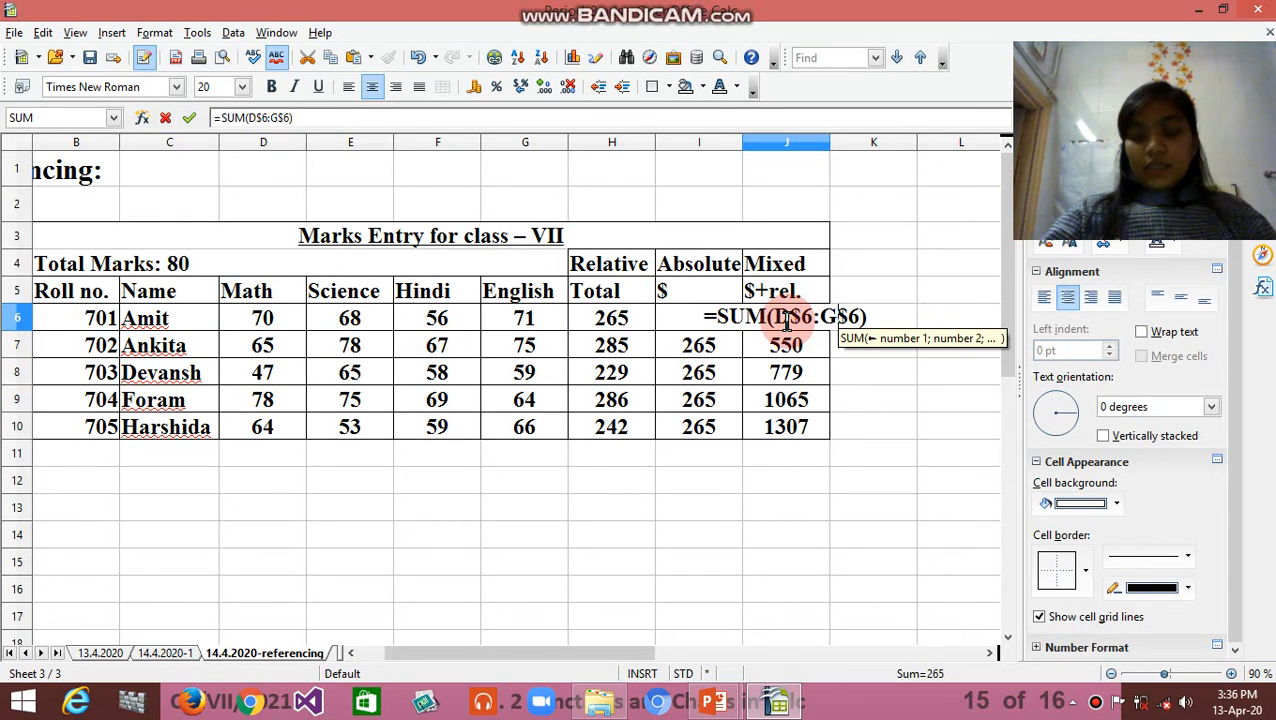
key(Return)
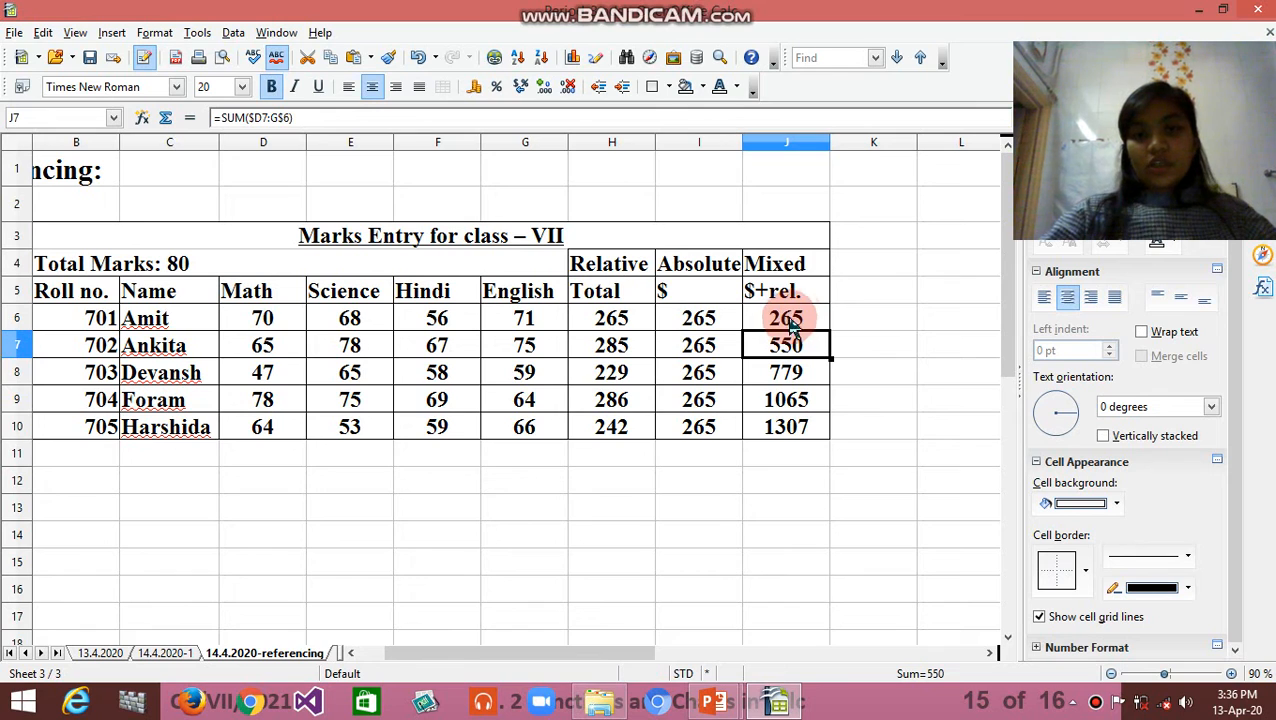
Change the second reference in J6's SUM formula to $G6, so that only its column is absolute.
double_click(787, 318)
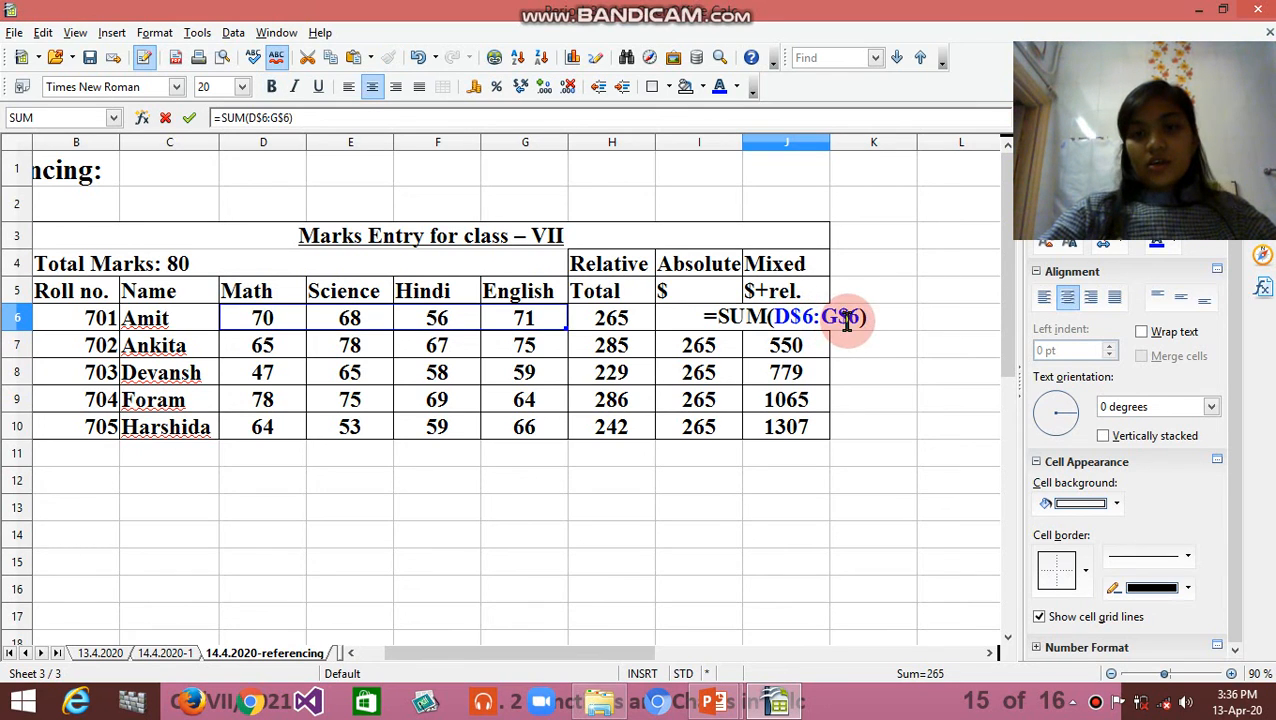
click(848, 318)
key(BackSpace)
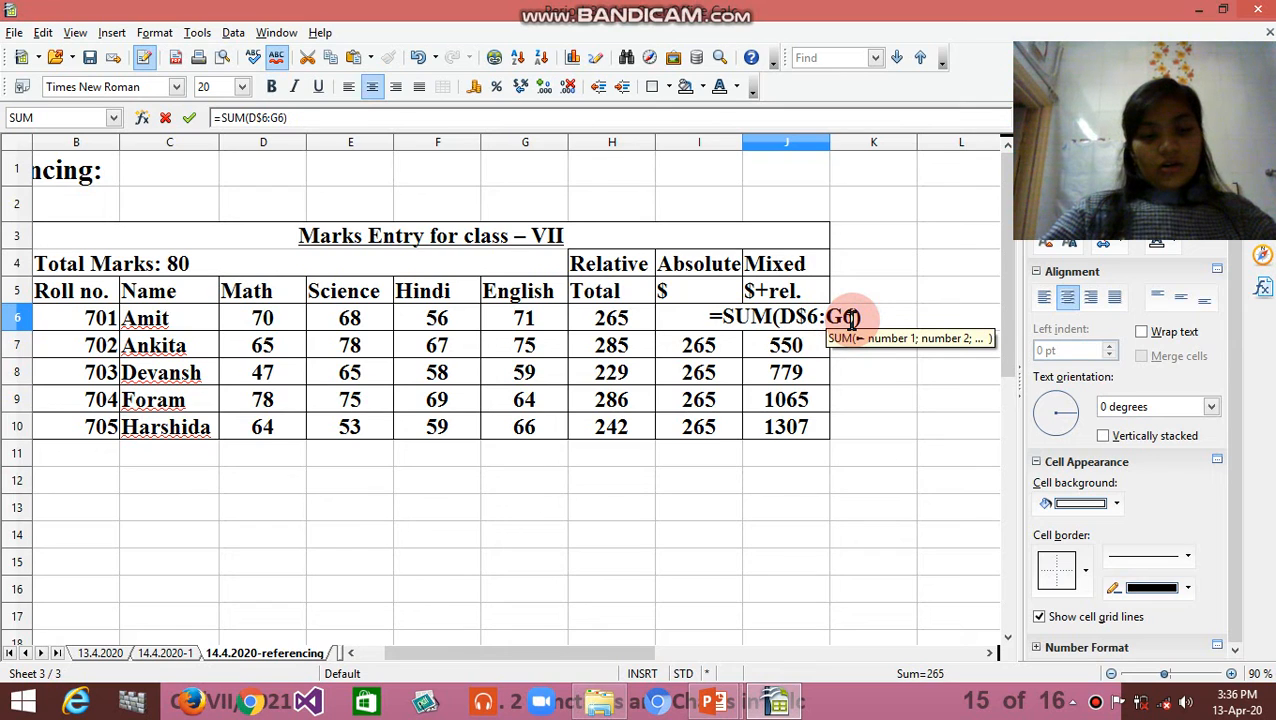
key(Left)
text($)
click(851, 318)
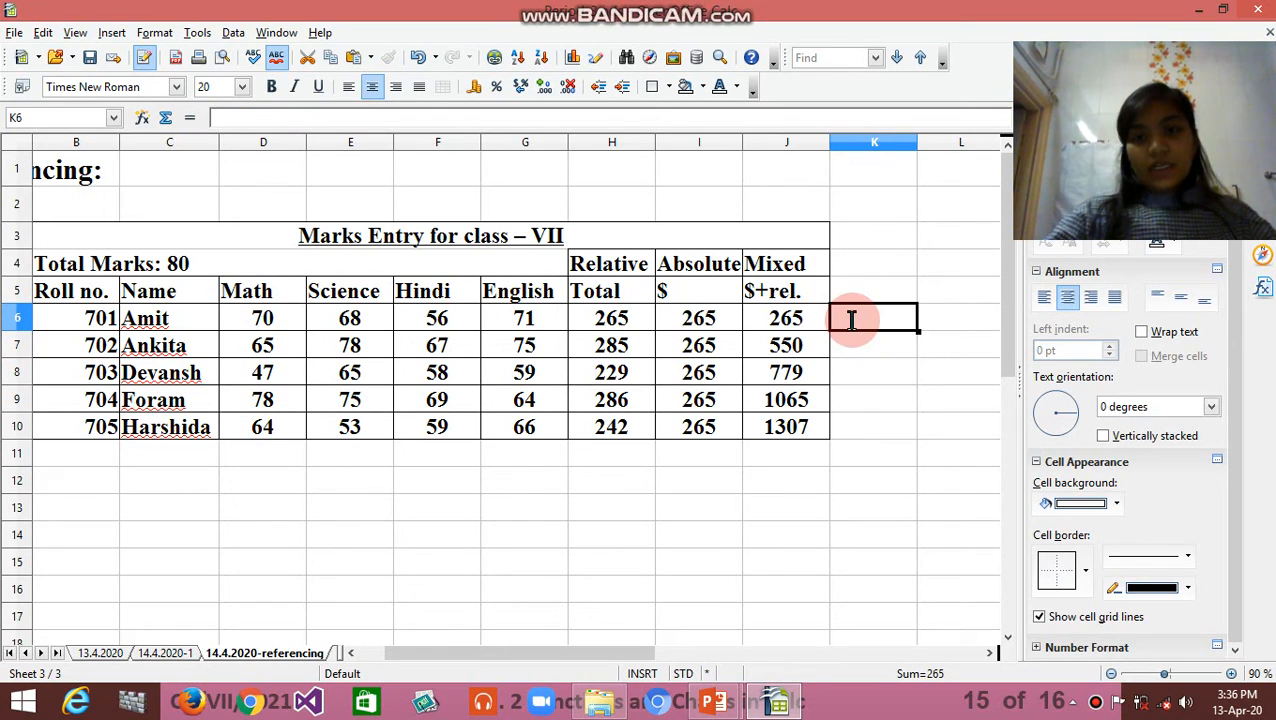
Fill the revised formula =SUM(D$6:$G6) from J6 down to J10 and inspect the references in J7 and J8.
click(820, 319)
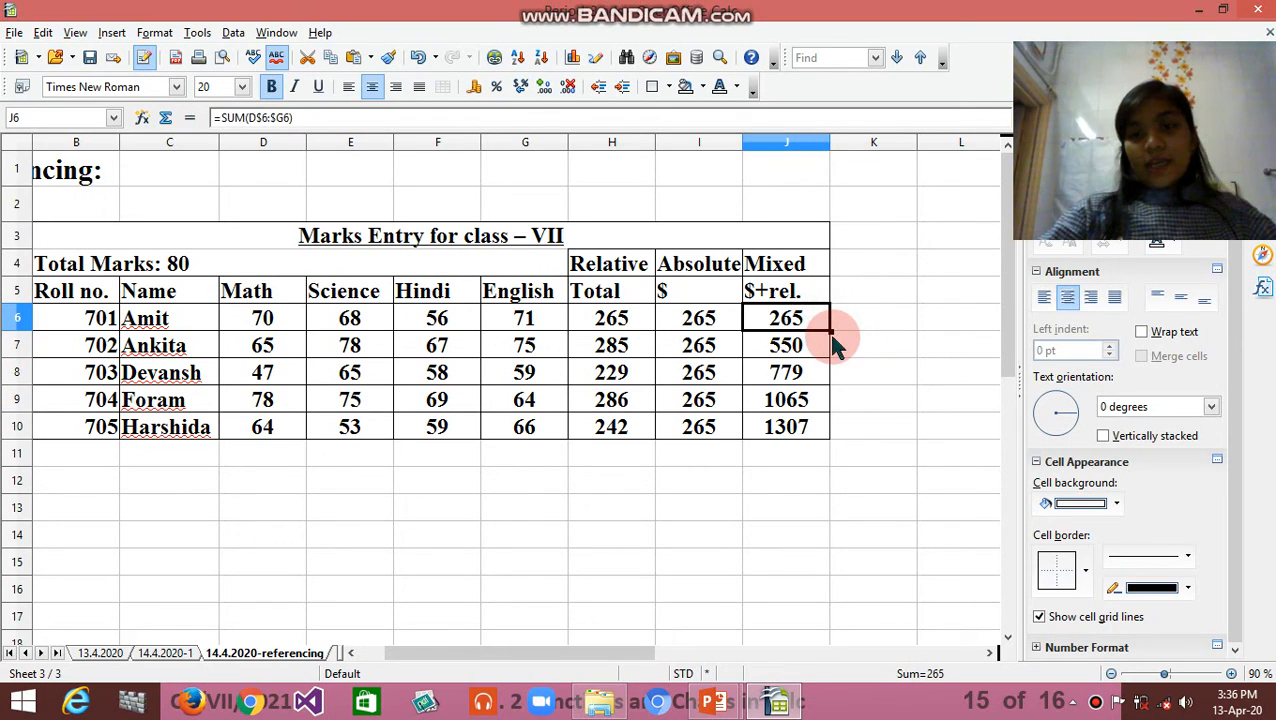
drag(829, 330, 838, 438)
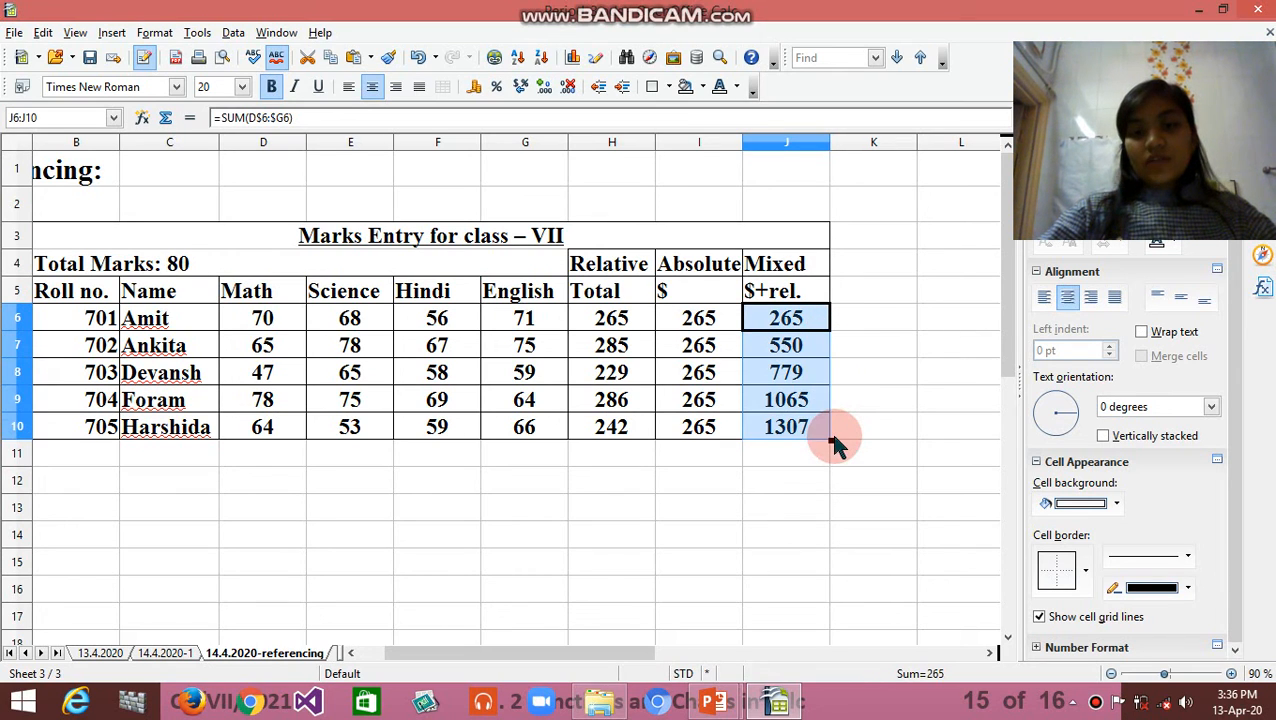
double_click(790, 346)
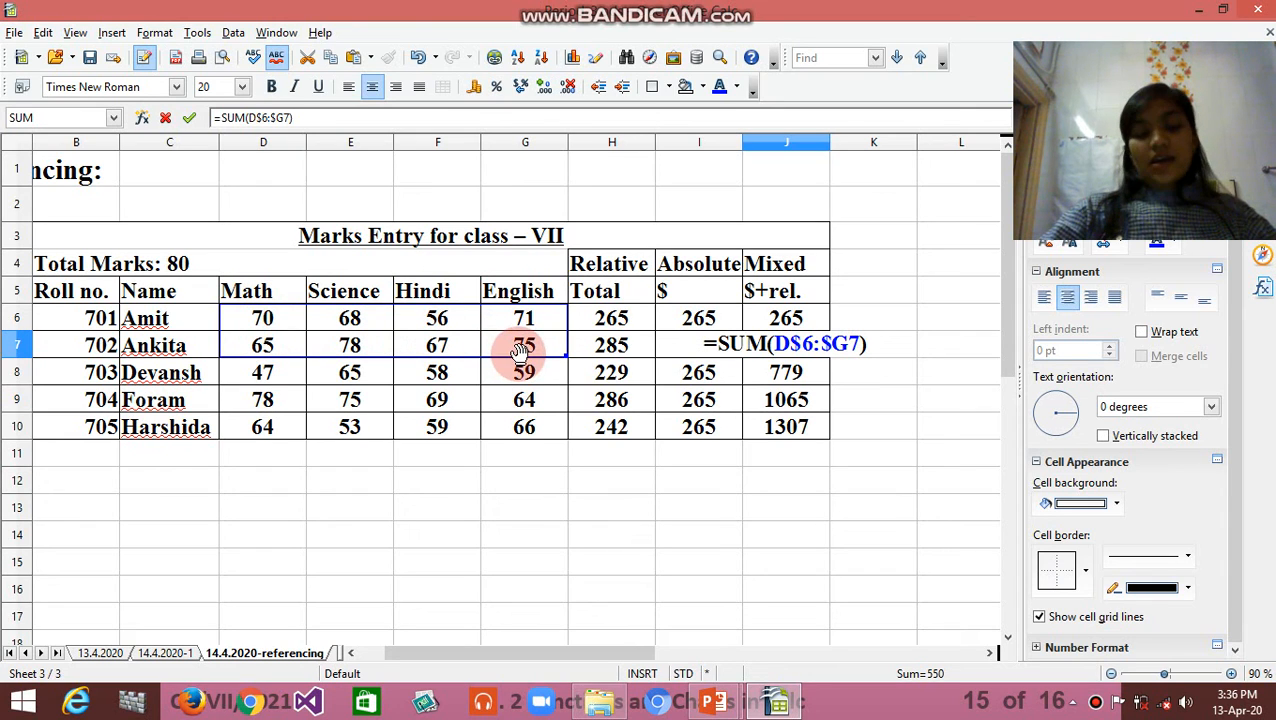
key(Tab)
click(773, 375)
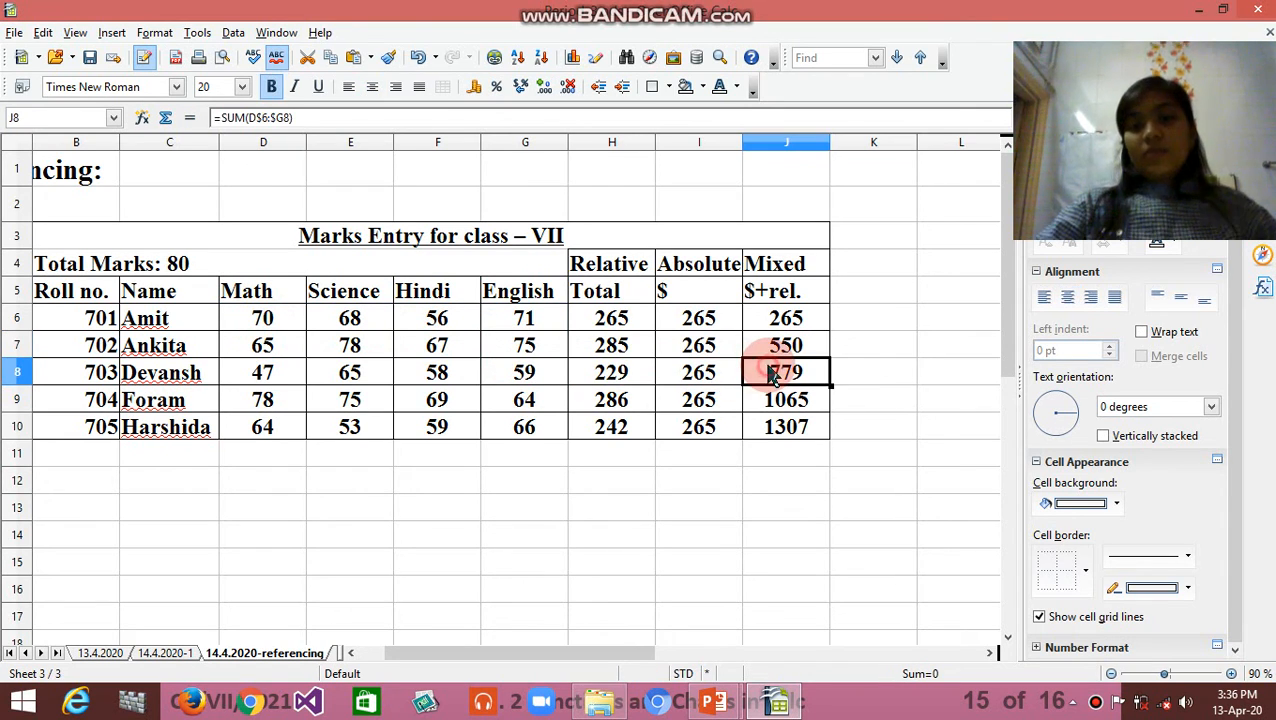
Examine the row and column references and the highlighted marks ranges of the copied mixed SUM formulas in J8, J9 and J10.
double_click(773, 375)
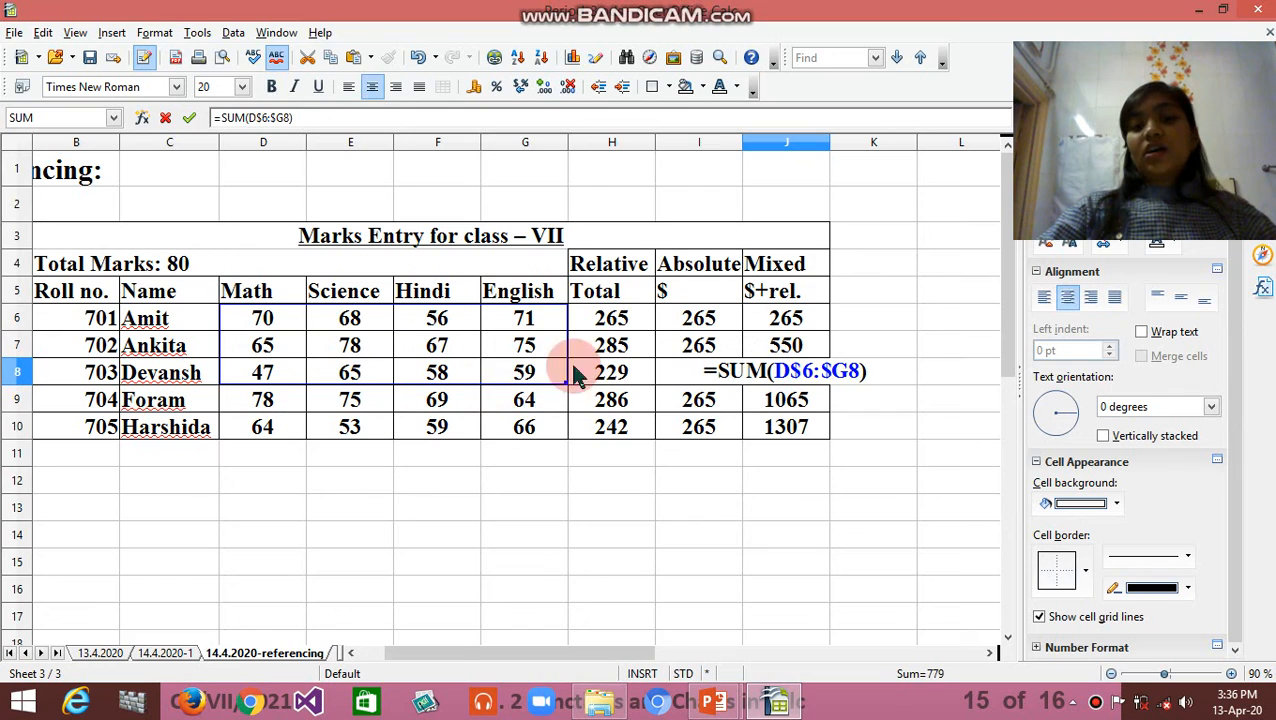
click(786, 408)
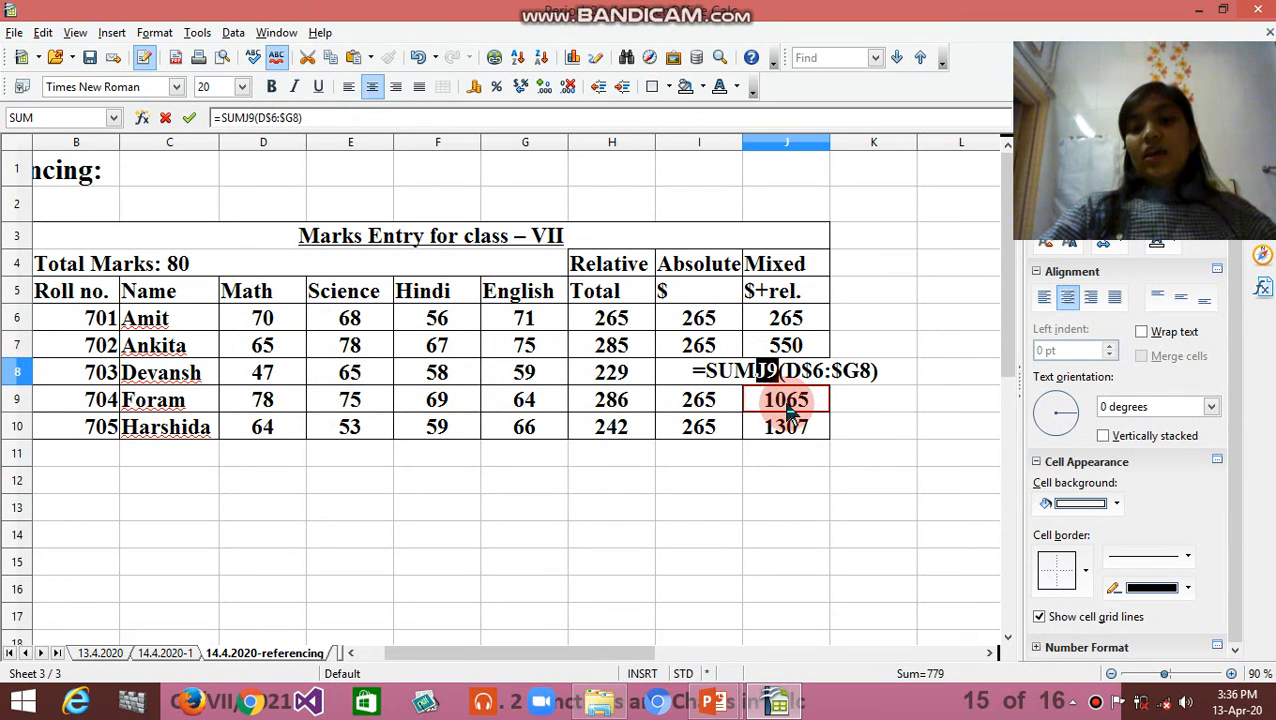
key(BackSpace)
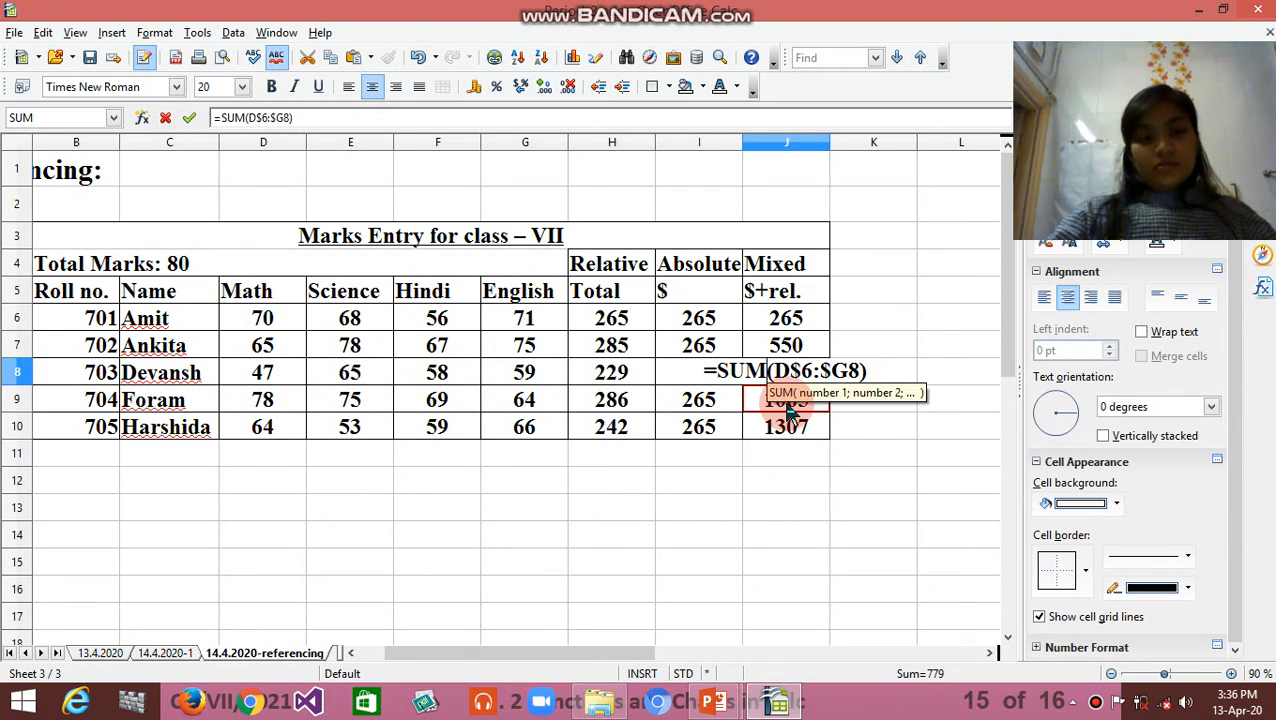
key(Tab)
click(787, 410)
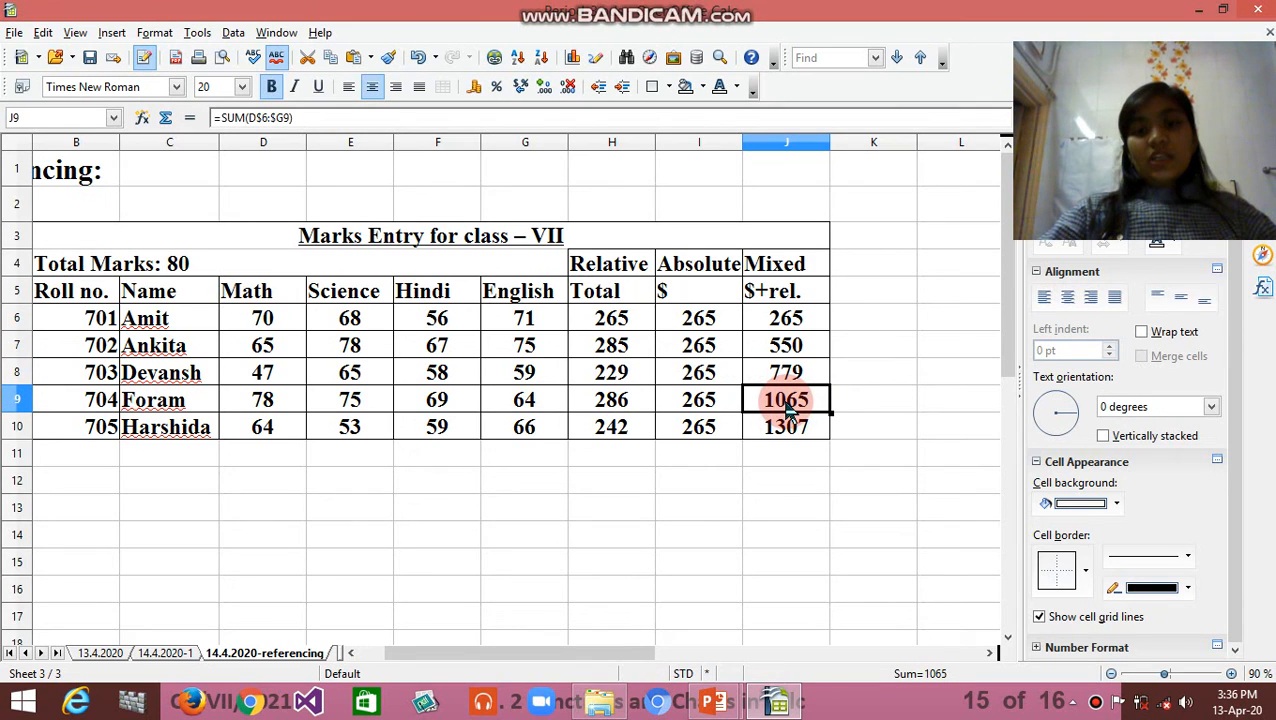
double_click(788, 406)
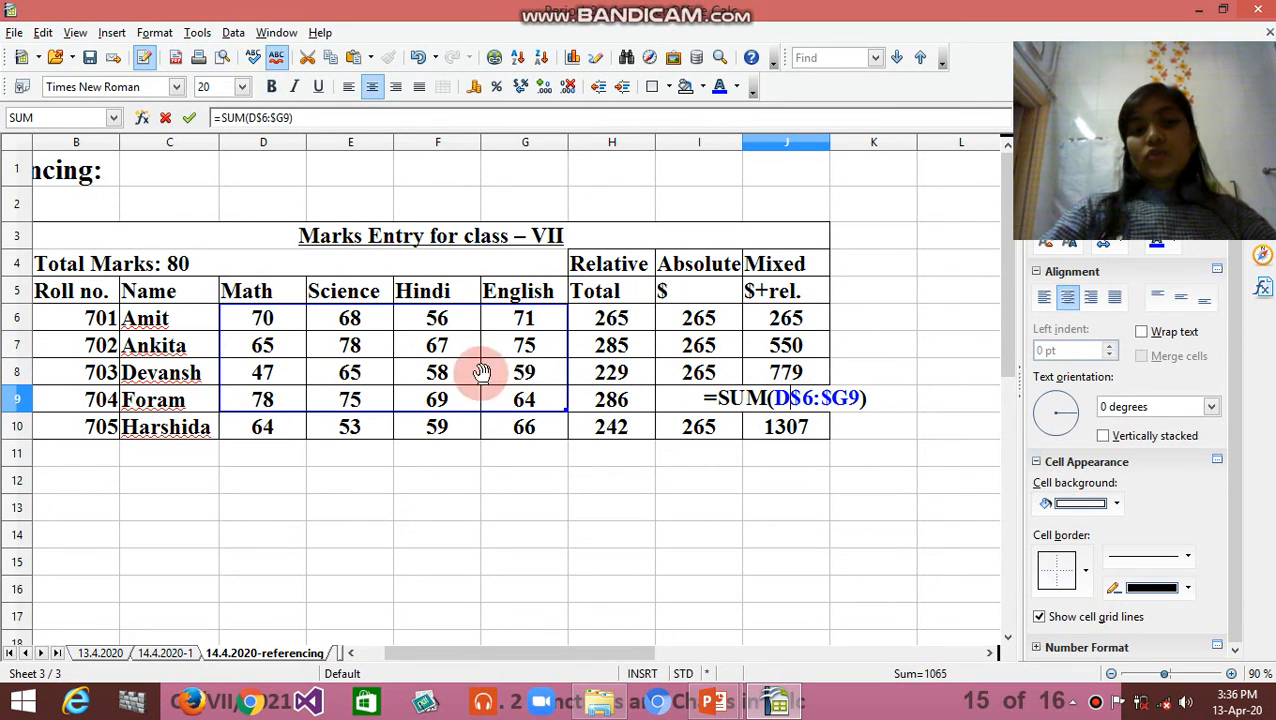
key(Tab)
double_click(772, 432)
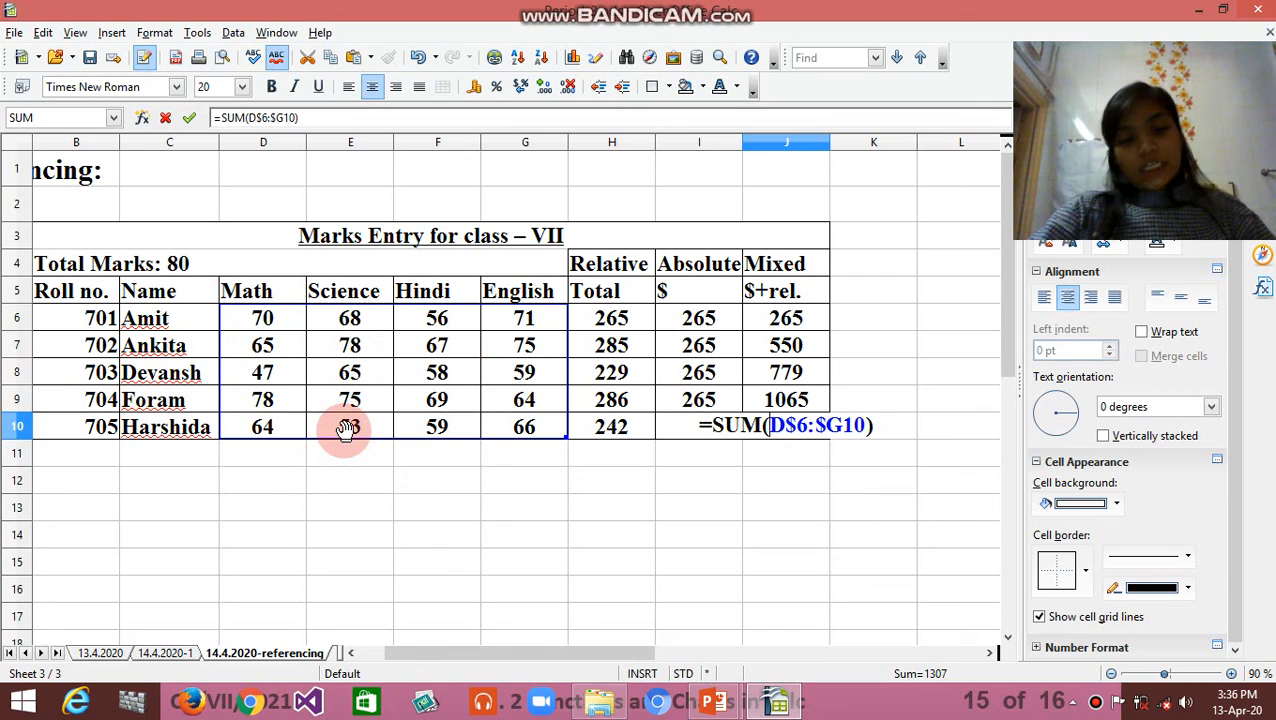
key(Tab)
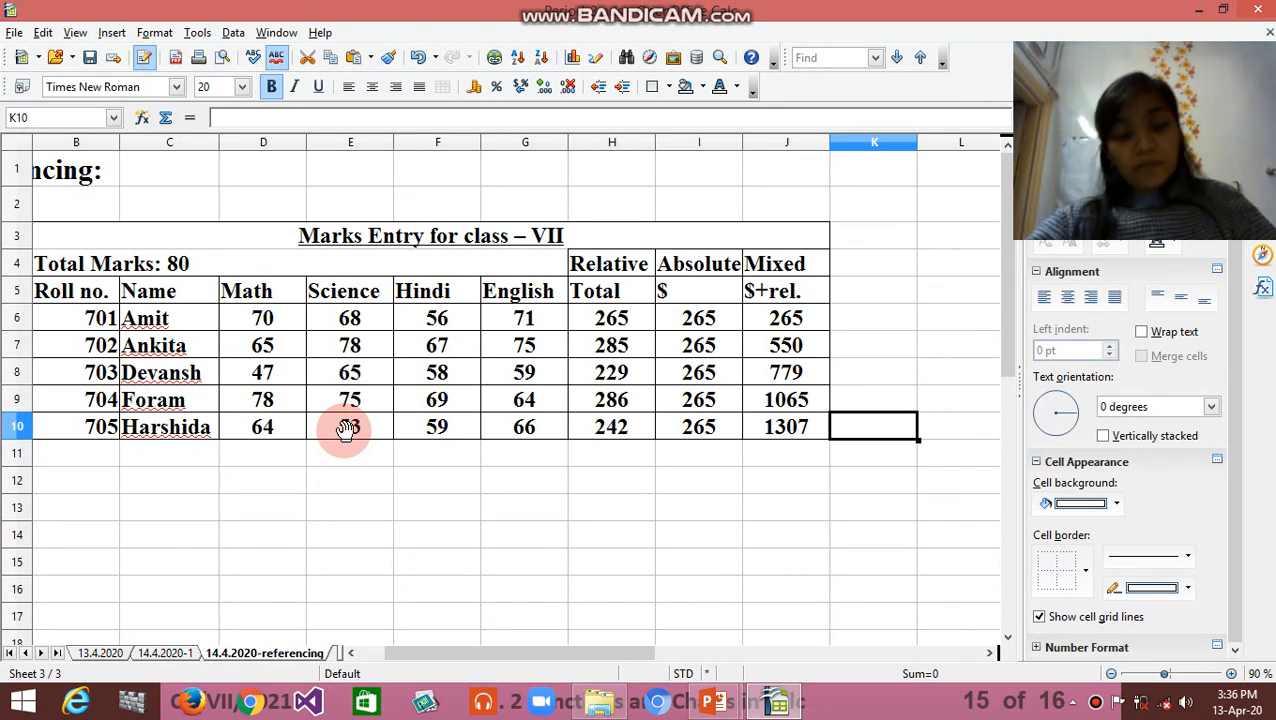
Switch to the PowerPoint slide show and advance to the Mixed Reference slide.
key(alt+Tab)
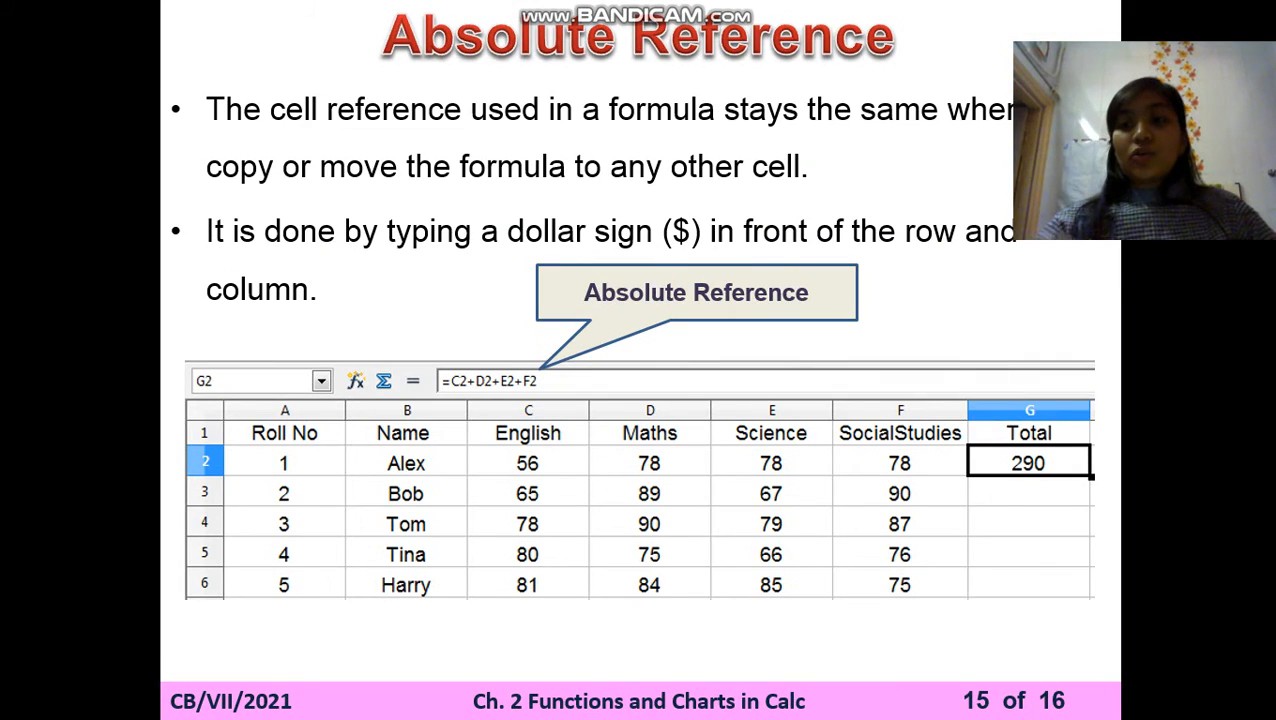
key(Right)
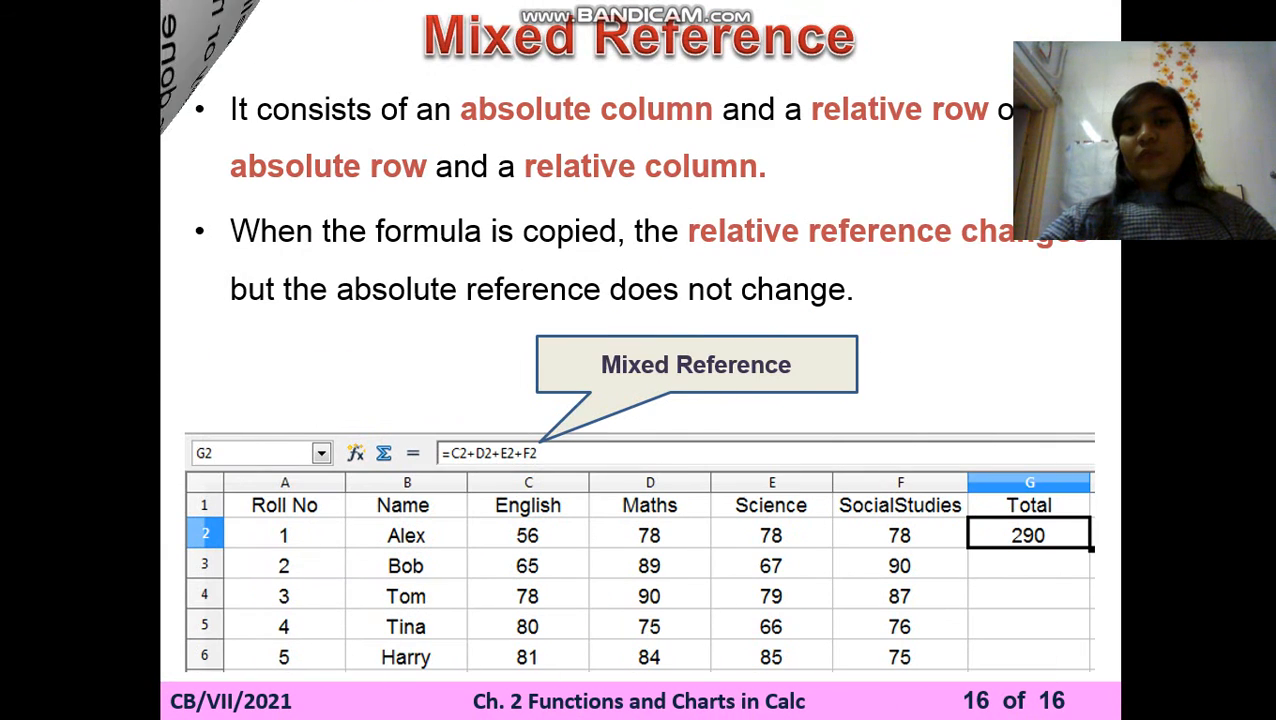